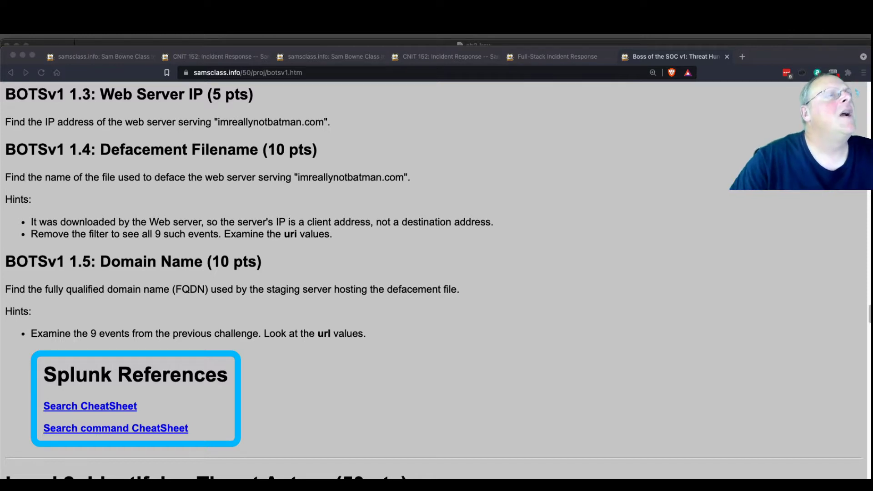
# - Switch to the Splunk browser window, sign in with the saved credentials, and enlarge the window to fill the screen
pyautogui.moveTo(321, 36); pyautogui.dragTo(375, 138)
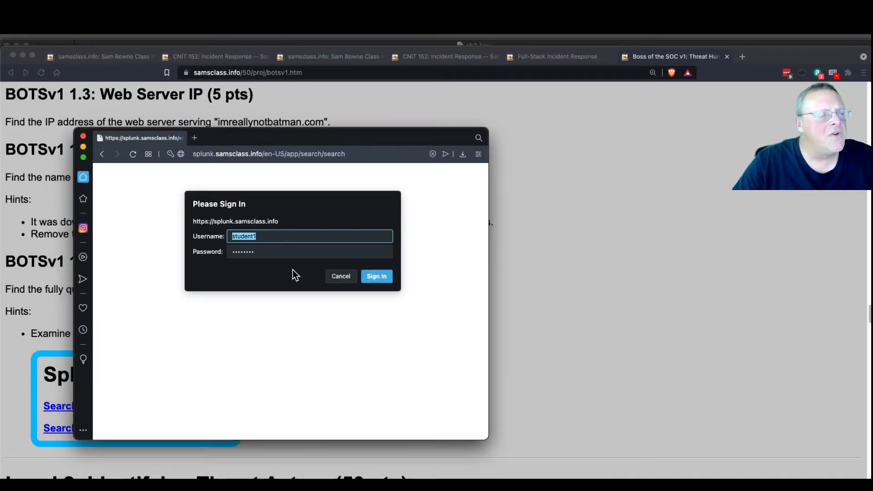
pyautogui.click(373, 277)
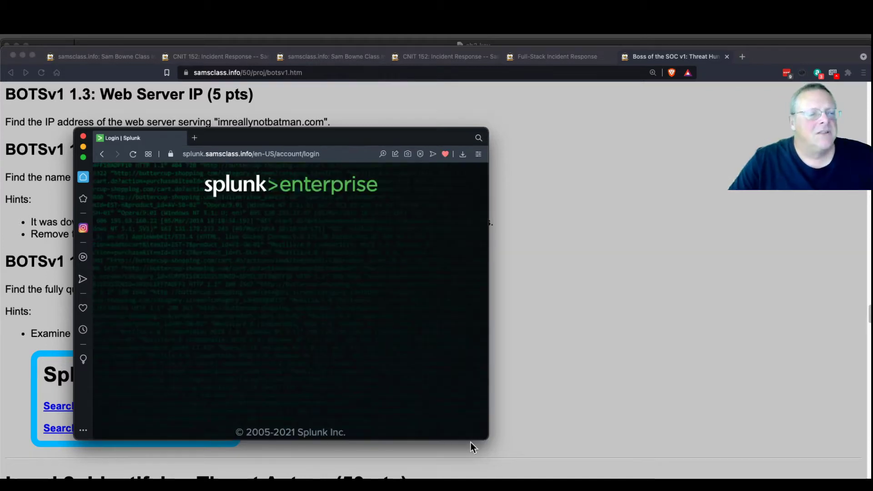
pyautogui.moveTo(485, 439); pyautogui.dragTo(871, 479)
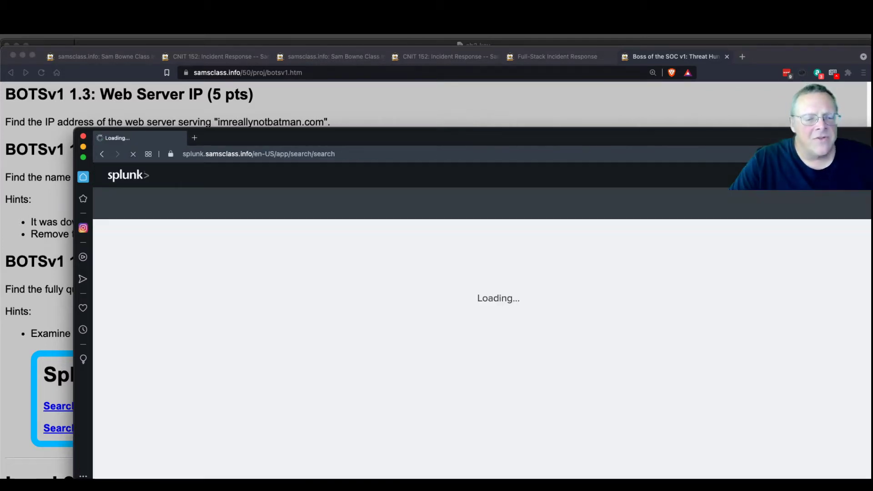
pyautogui.moveTo(239, 146); pyautogui.dragTo(166, 51)
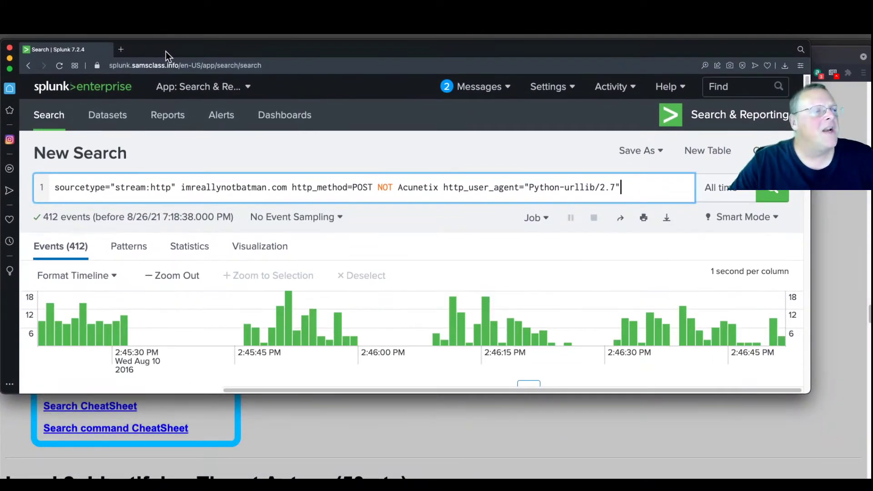
pyautogui.moveTo(809, 393); pyautogui.dragTo(859, 479)
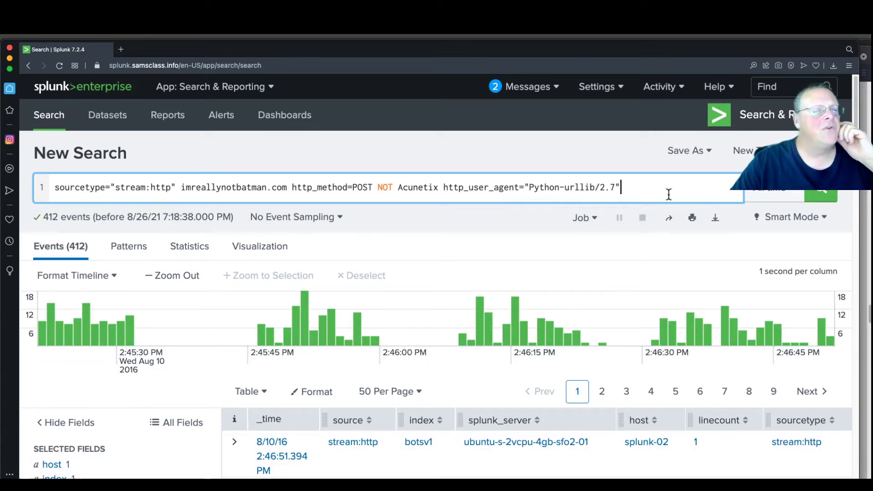
# - Reduce the search query to sourcetype="stream:http" and run it with 1:10 event sampling
pyautogui.moveTo(671, 185); pyautogui.dragTo(179, 191)
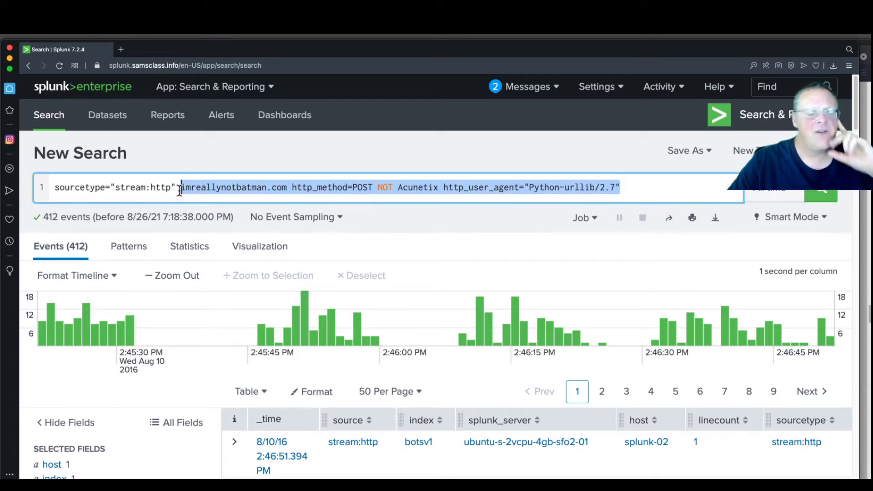
pyautogui.press('BackSpace')
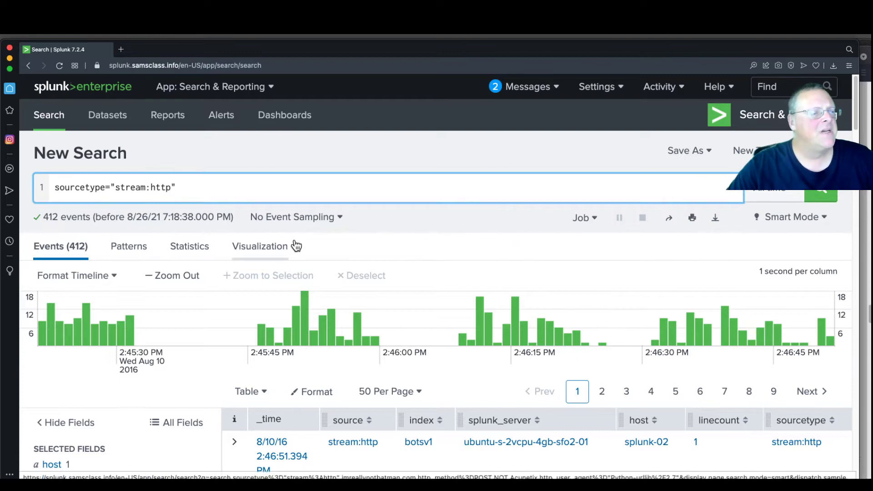
pyautogui.click(294, 217)
pyautogui.click(268, 268)
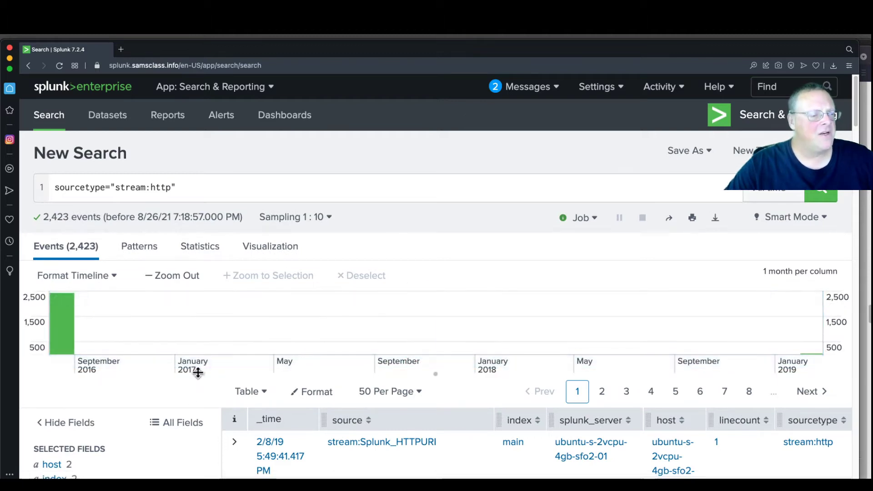
# - Add the term imreallynotbatman to the stream:http search and run it
pyautogui.scroll(-5, 196, 370)
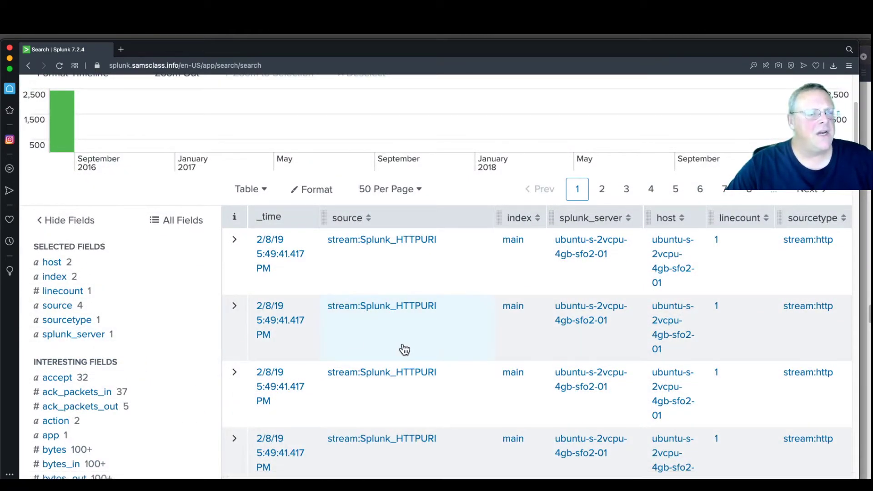
pyautogui.scroll(-5, 402, 347)
pyautogui.scroll(10, 403, 349)
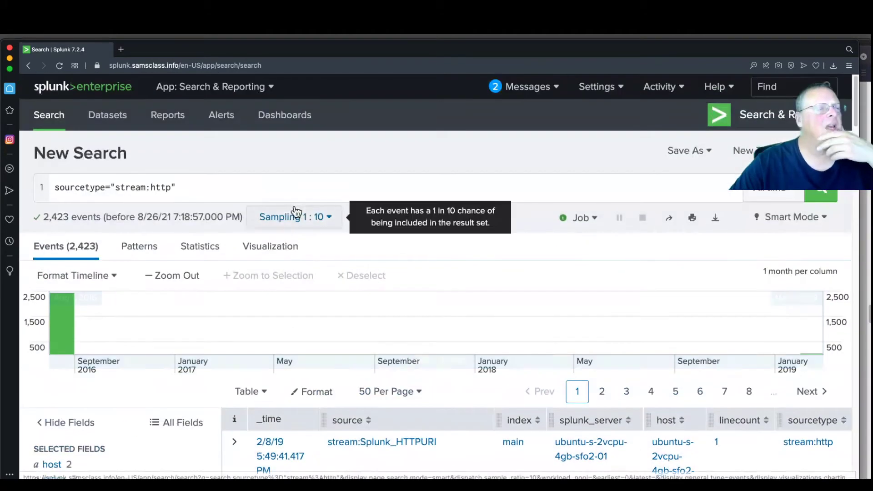
pyautogui.click(265, 190)
pyautogui.write('i')
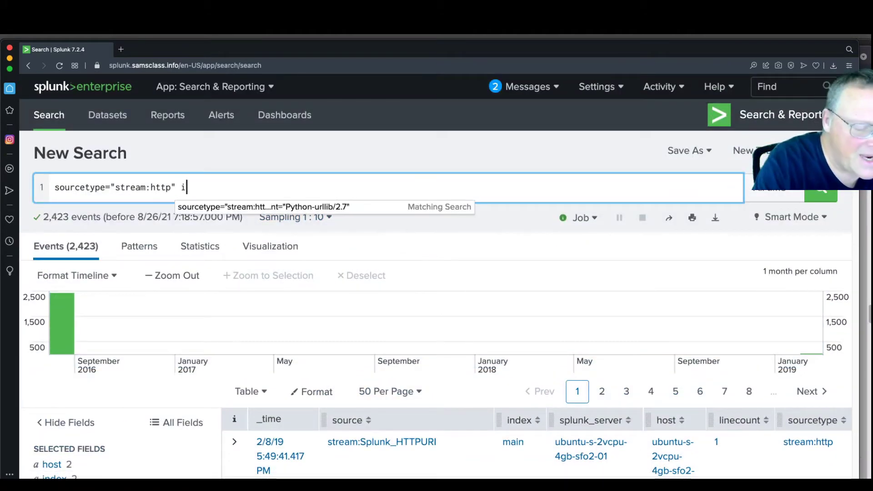
pyautogui.write('mrea')
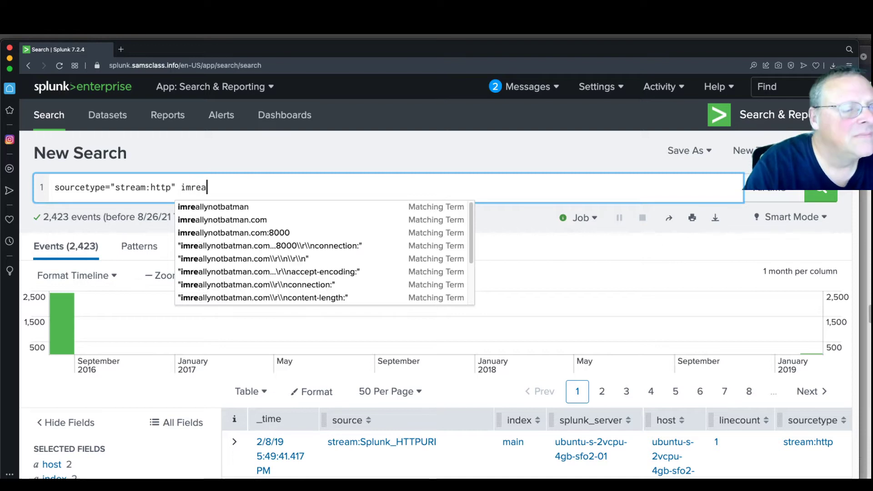
pyautogui.click(247, 214)
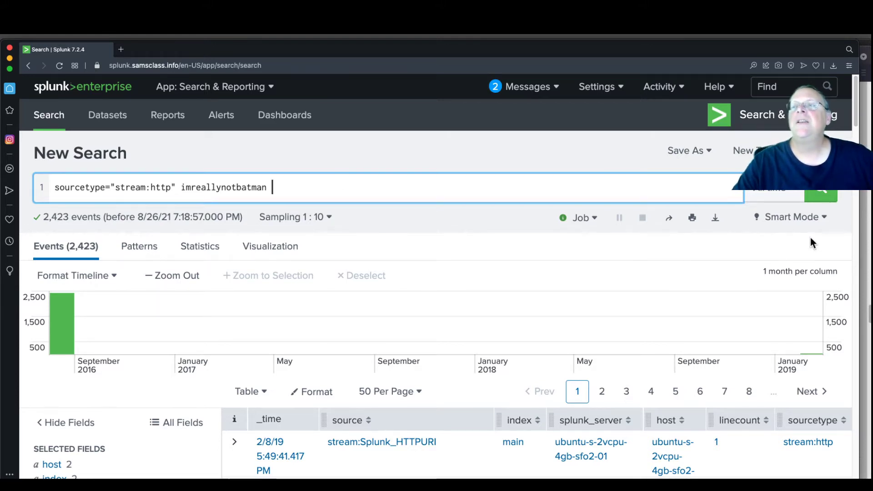
pyautogui.click(818, 194)
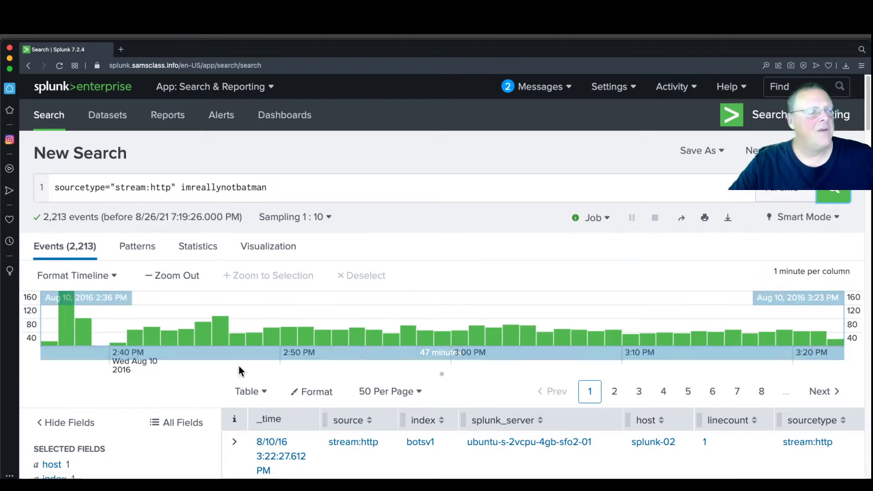
# - Change the display of the event results from Table to List
pyautogui.scroll(-5, 145, 385)
pyautogui.scroll(3, 227, 305)
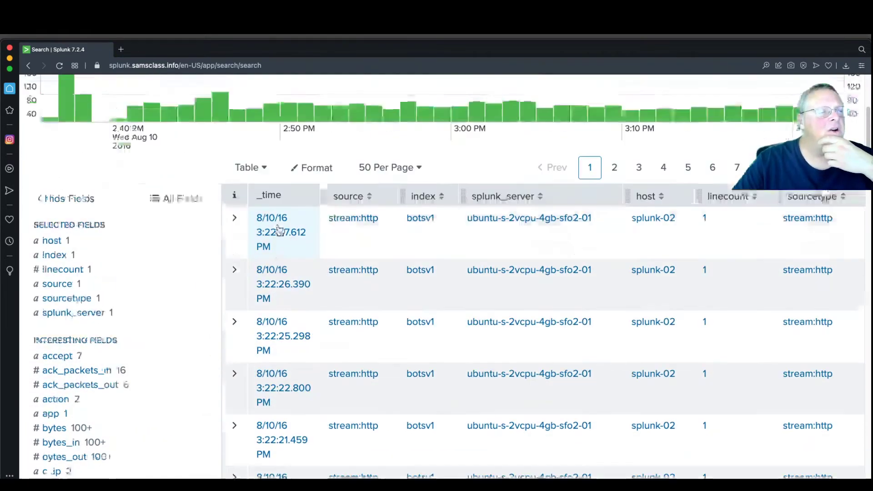
pyautogui.click(265, 300)
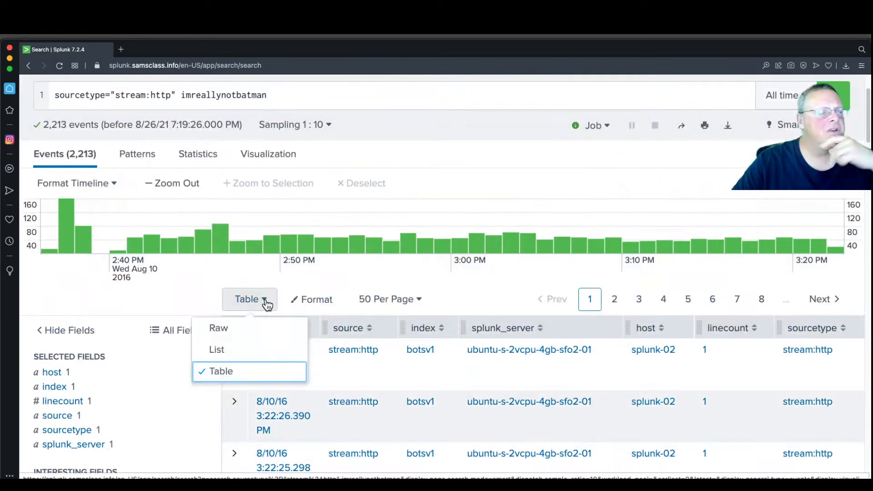
pyautogui.click(223, 350)
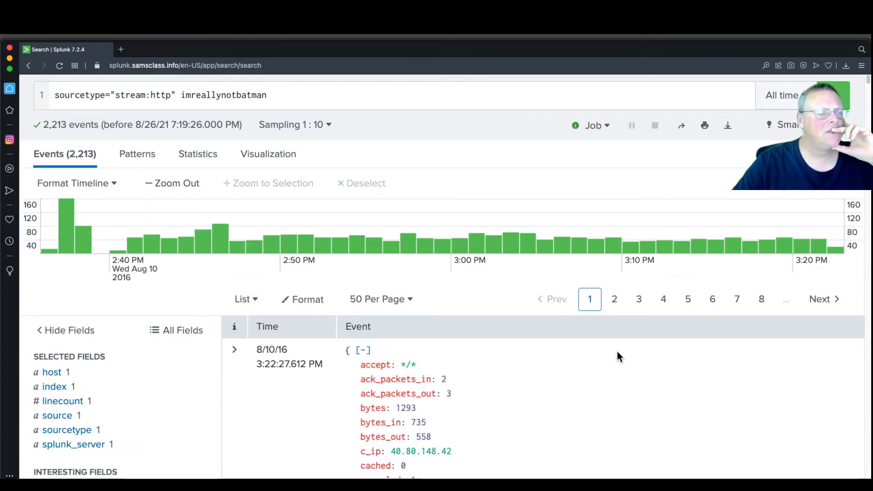
# - Examine the first event's fields and source headers for the name of the vulnerability scanner
pyautogui.scroll(-10, 616, 349)
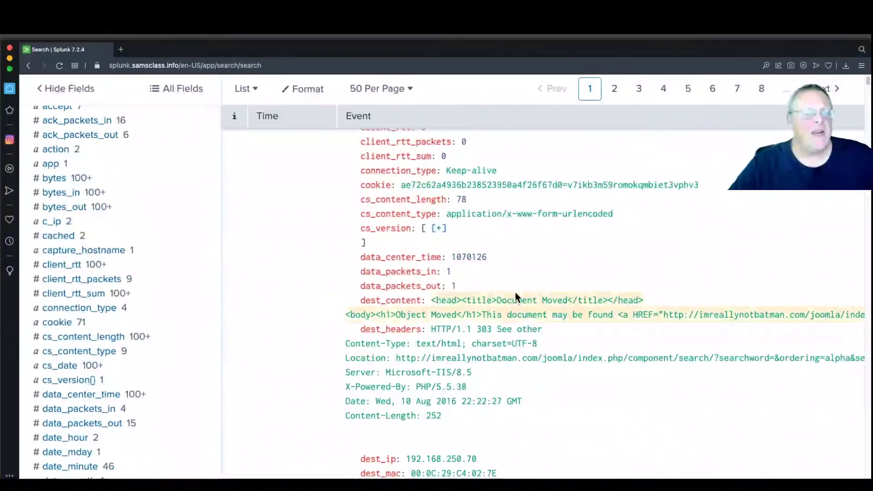
pyautogui.scroll(-6, 558, 337)
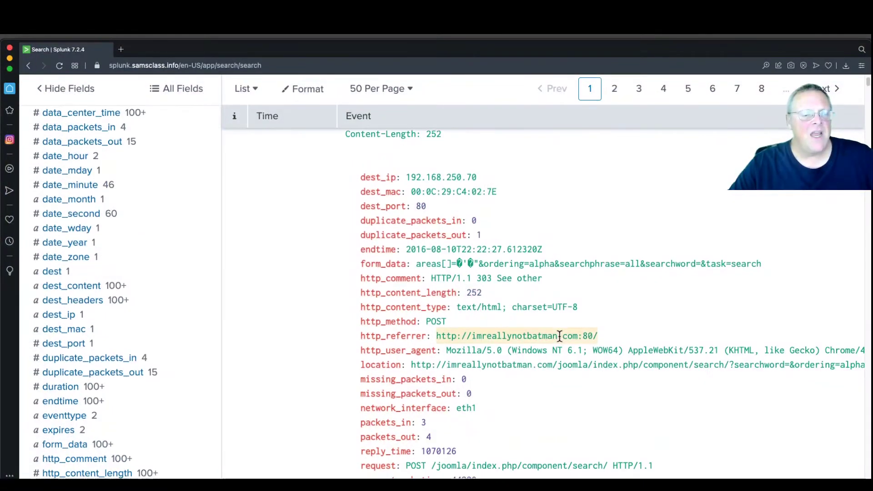
pyautogui.scroll(-9, 559, 337)
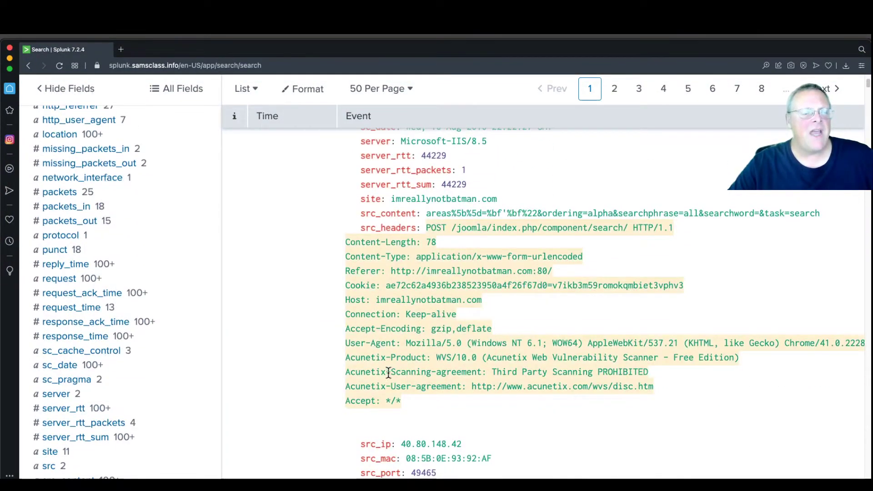
pyautogui.moveTo(347, 359); pyautogui.dragTo(448, 360)
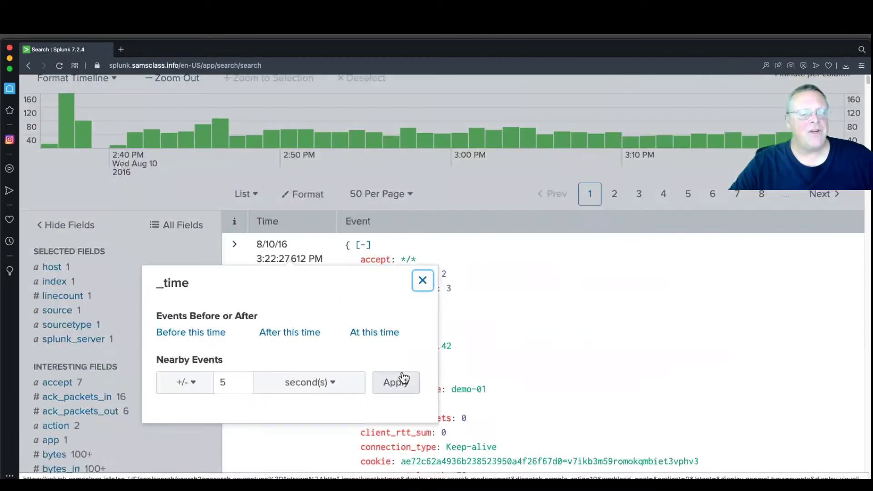
pyautogui.click(423, 281)
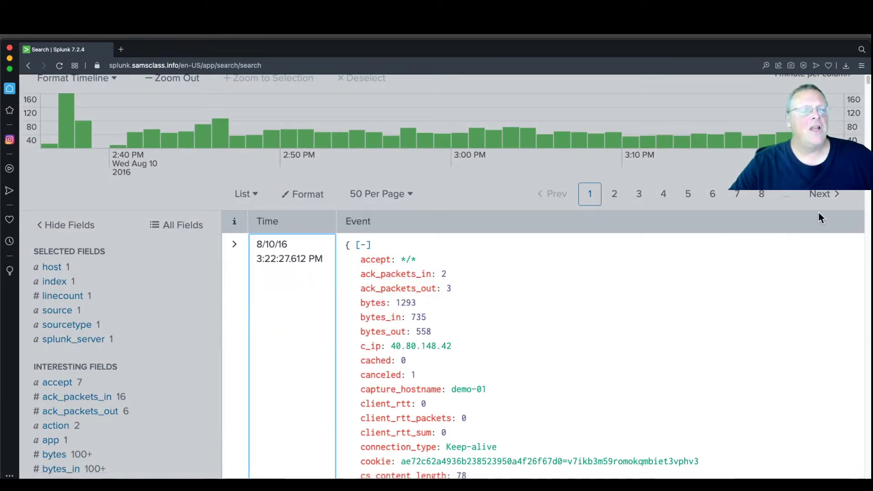
pyautogui.moveTo(867, 82); pyautogui.dragTo(866, 73)
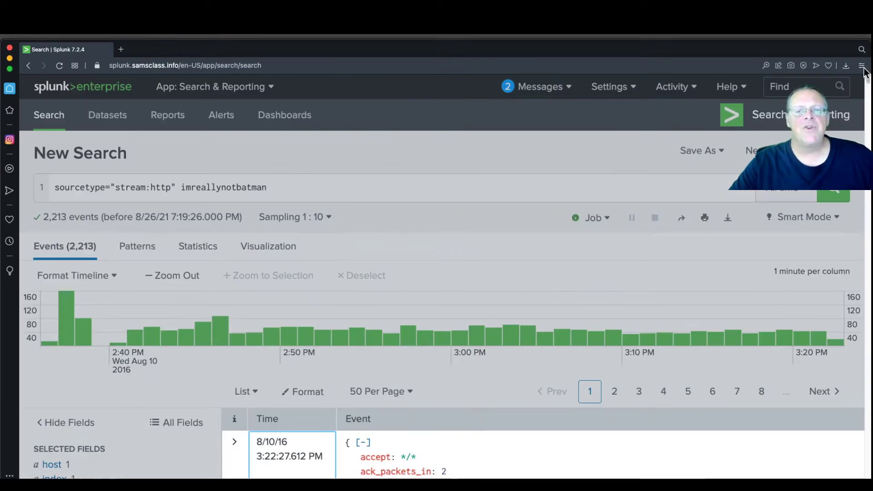
pyautogui.scroll(-5, 380, 287)
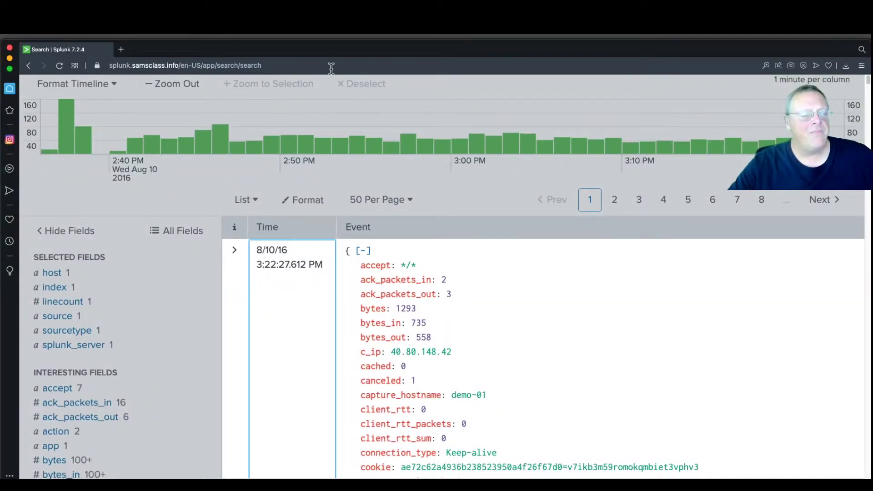
# - Move the Splunk window aside and review the Level 1 challenge questions on the BOTSv1 project page
pyautogui.moveTo(317, 48); pyautogui.dragTo(617, 60)
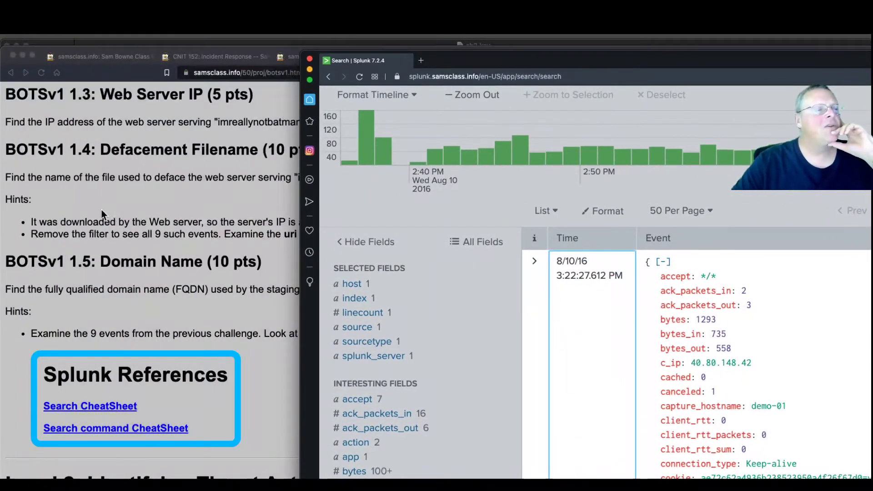
pyautogui.scroll(6, 205, 255)
pyautogui.scroll(-4, 216, 269)
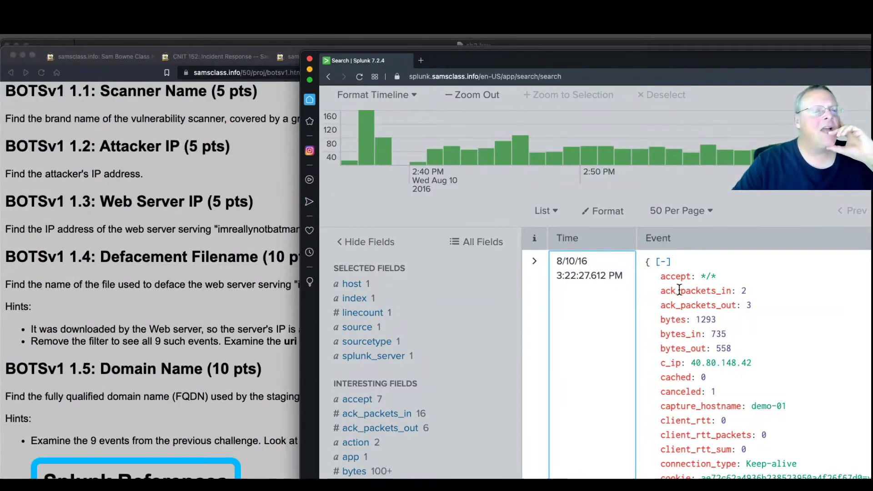
pyautogui.scroll(-3, 732, 322)
# - Bring the Splunk results back into full view and copy the dest_ip value 192.168.250.70 from the first event
pyautogui.moveTo(668, 58); pyautogui.dragTo(365, 51)
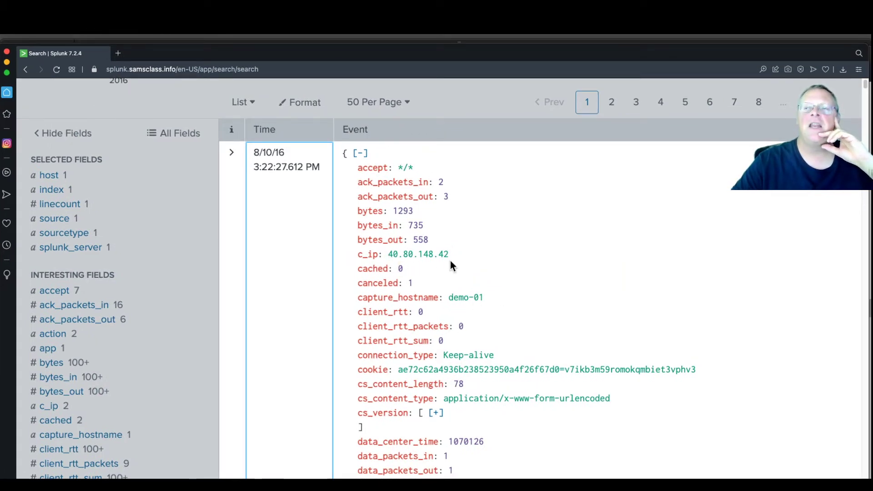
pyautogui.scroll(-6, 461, 270)
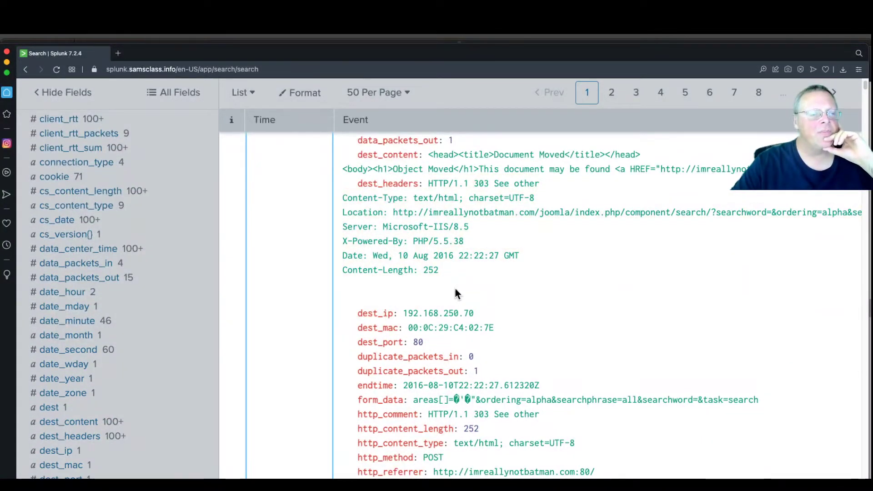
pyautogui.moveTo(402, 314); pyautogui.dragTo(474, 314)
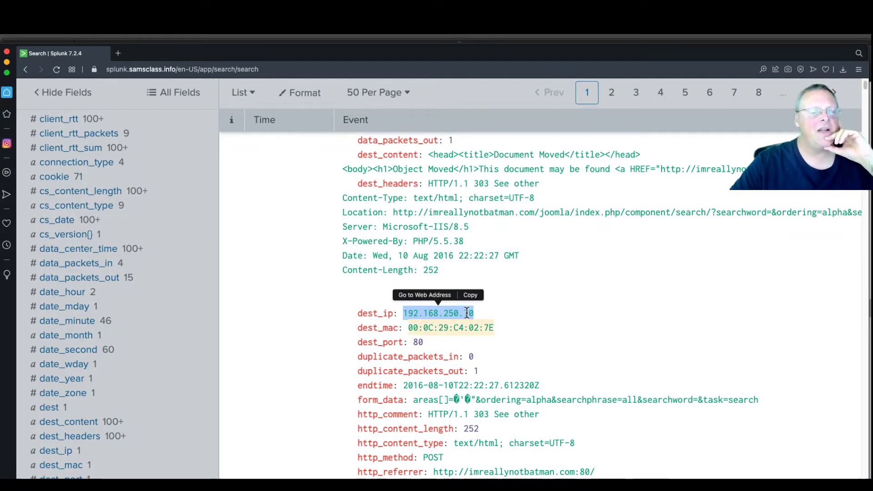
pyautogui.click(473, 296)
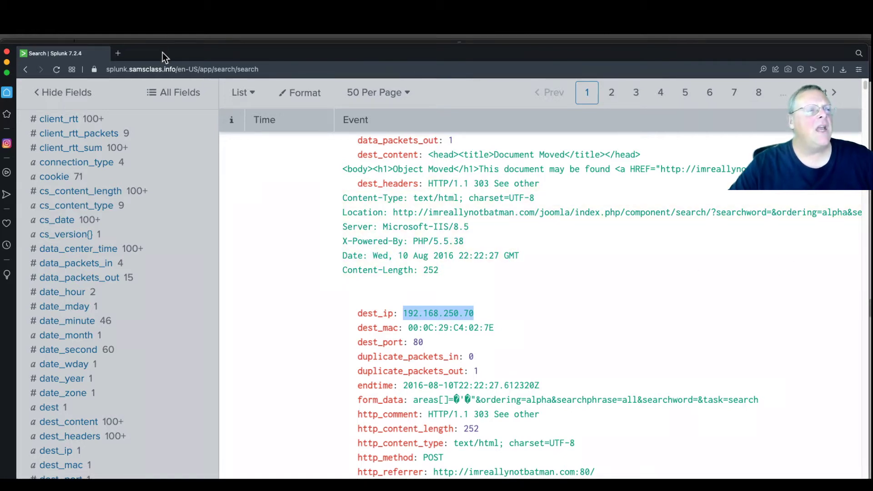
# - Switch to the BOTSv1 project page and review the Level 2 threat actor challenges and their hints
pyautogui.moveTo(163, 48); pyautogui.dragTo(454, 55)
pyautogui.scroll(-10, 37, 258)
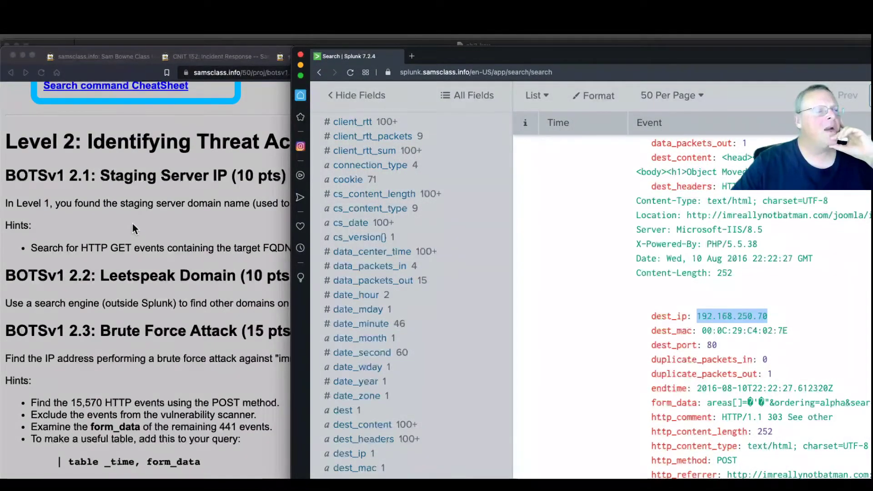
pyautogui.click(131, 233)
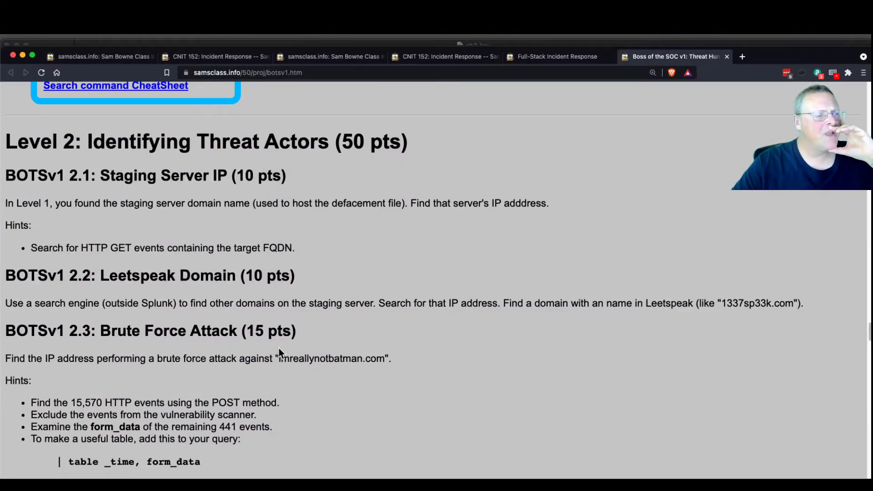
pyautogui.scroll(-2, 278, 351)
pyautogui.scroll(-3, 278, 351)
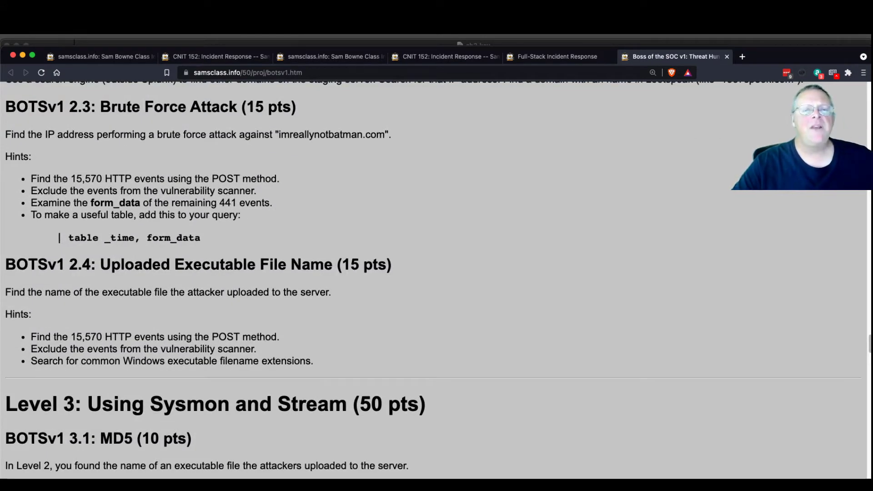
# - Move the project page out of the way and bring the Splunk results window back into full view
pyautogui.moveTo(752, 57); pyautogui.dragTo(872, 96)
pyautogui.click(467, 79)
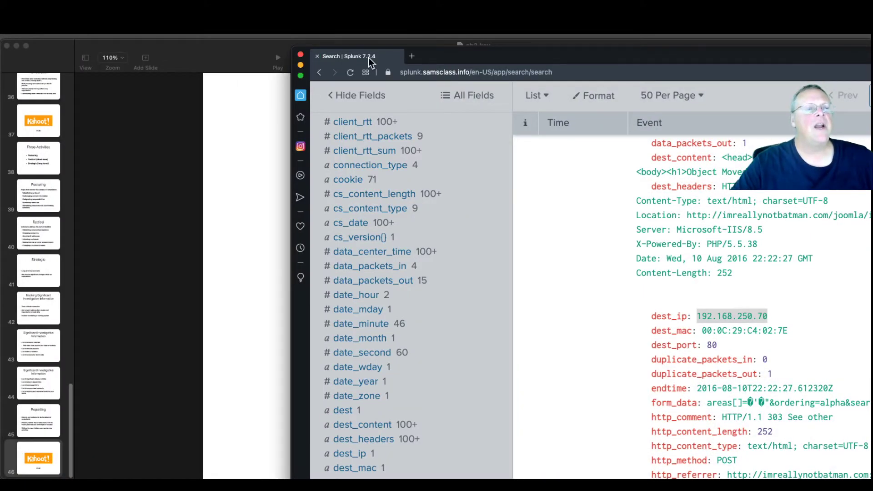
pyautogui.moveTo(454, 59); pyautogui.dragTo(178, 53)
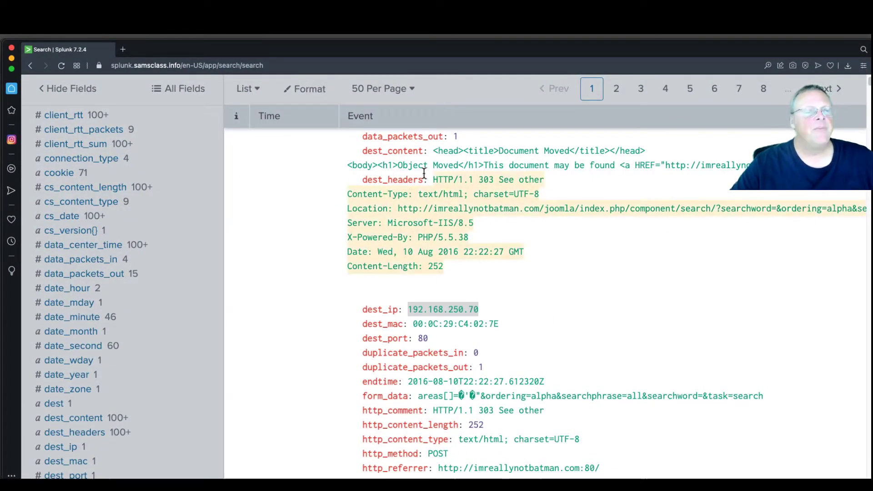
# - Filter the imreallynotbatman search to events whose http_method value is POST
pyautogui.press('Home')
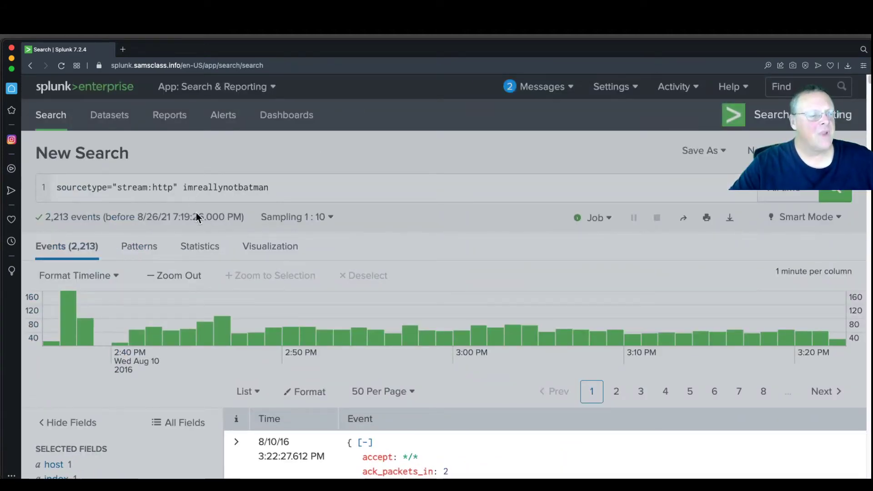
pyautogui.scroll(-10, 181, 235)
pyautogui.scroll(-10, 58, 262)
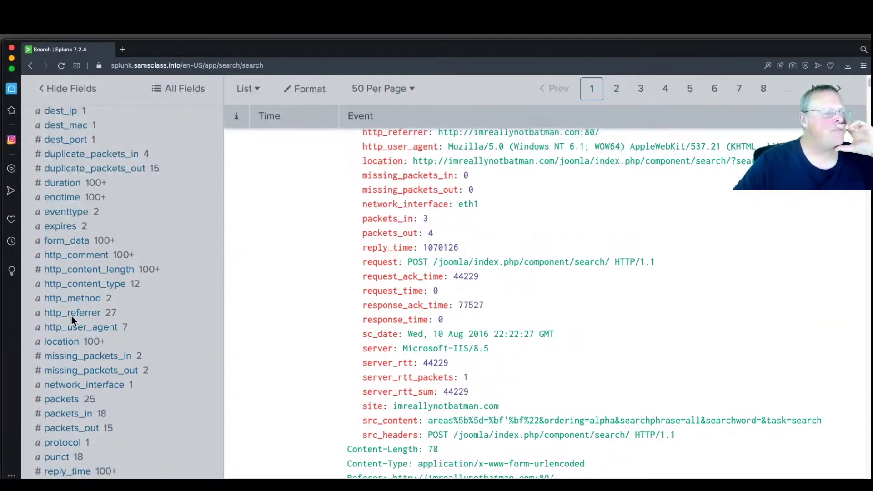
pyautogui.click(77, 301)
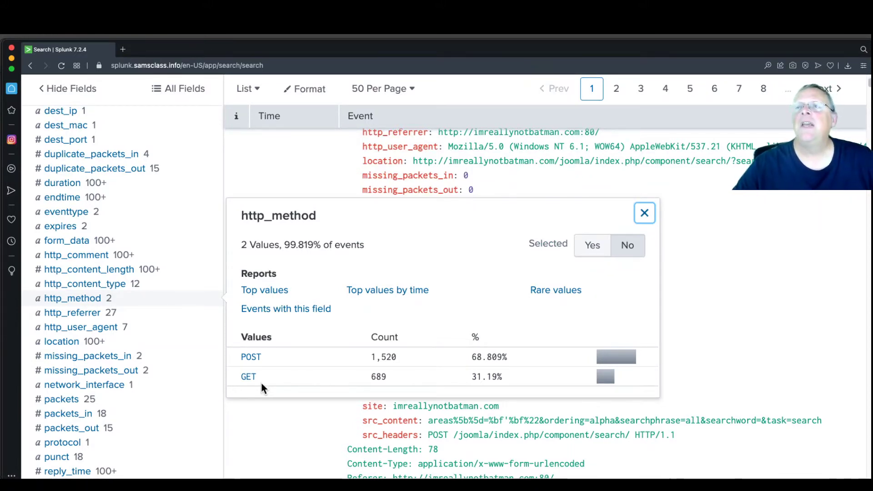
pyautogui.click(251, 358)
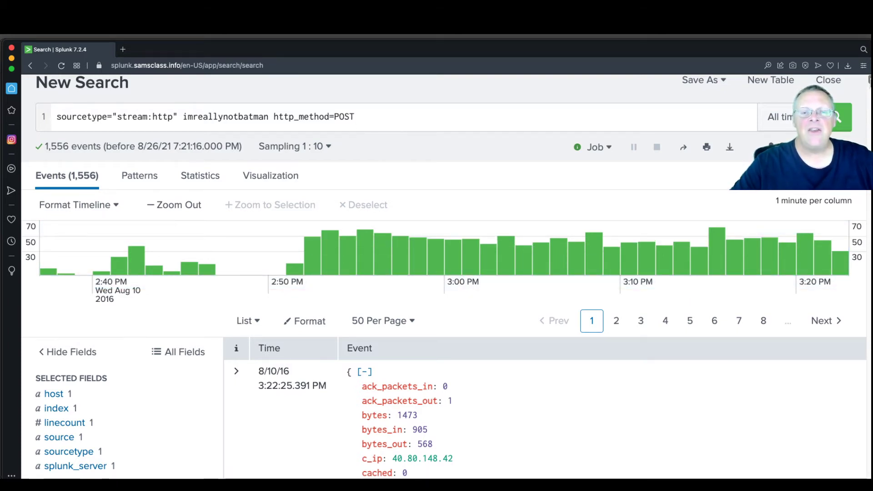
# - Examine the src_headers of the POST events and copy the word Acunetix from the Acunetix-Product header
pyautogui.scroll(-15, 446, 282)
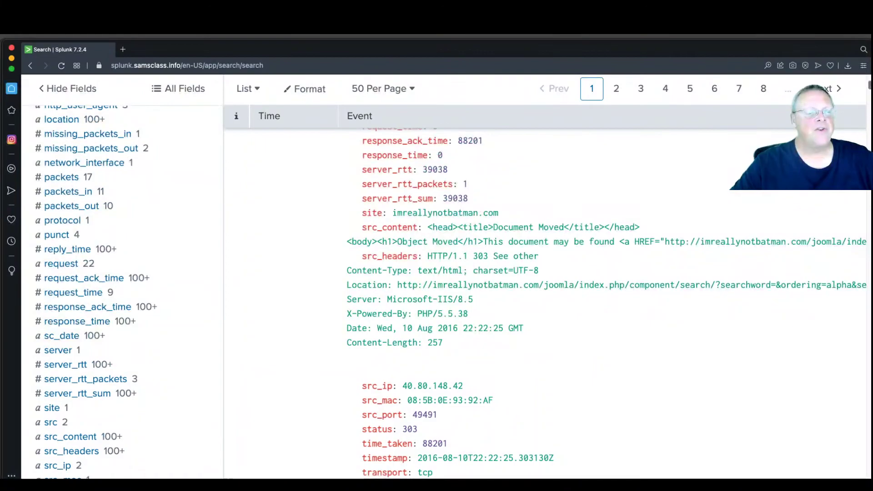
pyautogui.scroll(-15, 736, 263)
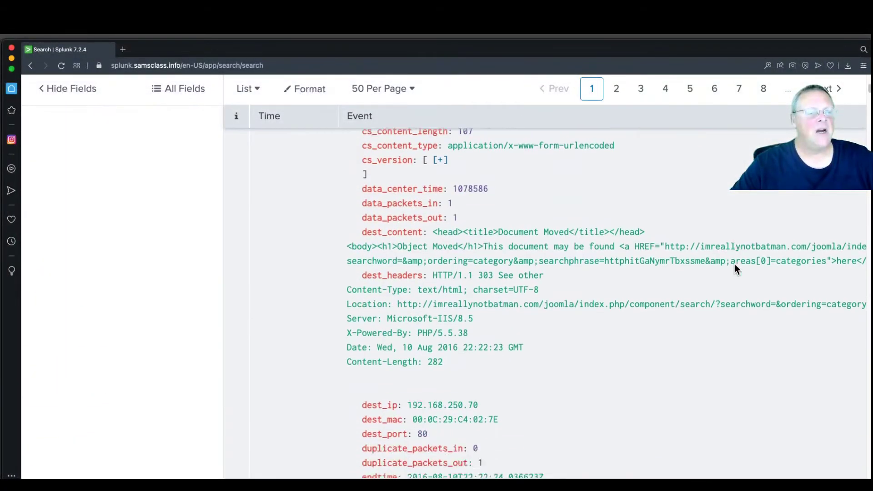
pyautogui.scroll(-10, 558, 348)
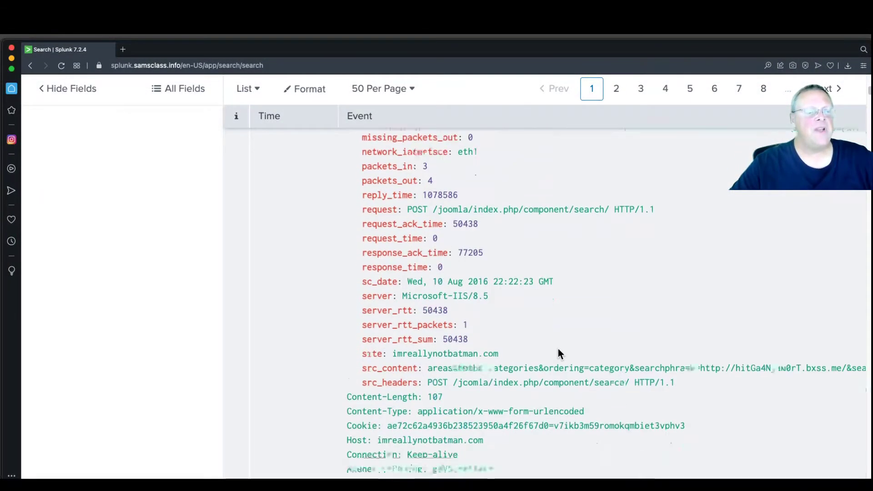
pyautogui.scroll(-5, 558, 348)
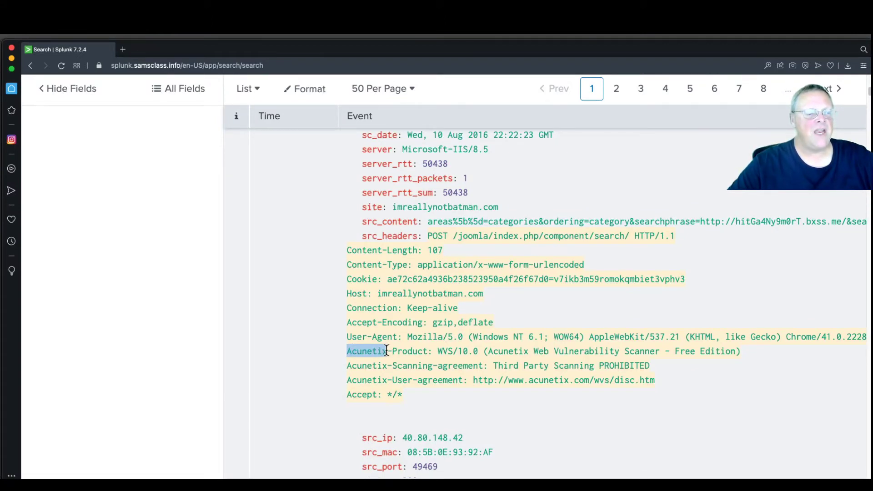
pyautogui.moveTo(387, 351); pyautogui.dragTo(387, 351)
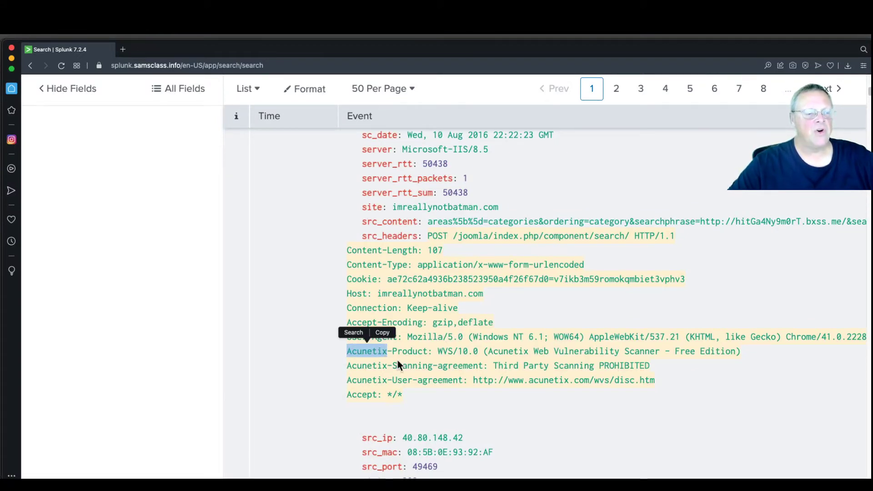
pyautogui.click(384, 333)
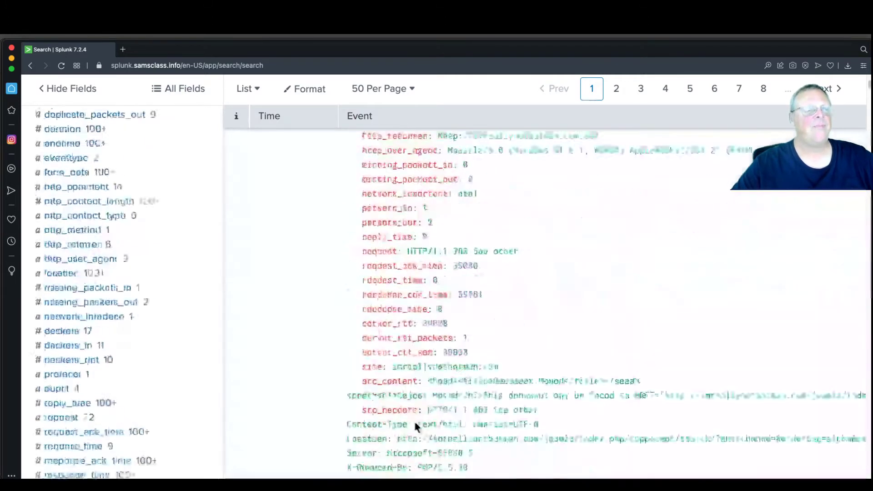
# - Append NOT Acunetix to the search query and run it to exclude the vulnerability scanner's traffic
pyautogui.scroll(15, 414, 419)
pyautogui.click(422, 192)
pyautogui.write('NO')
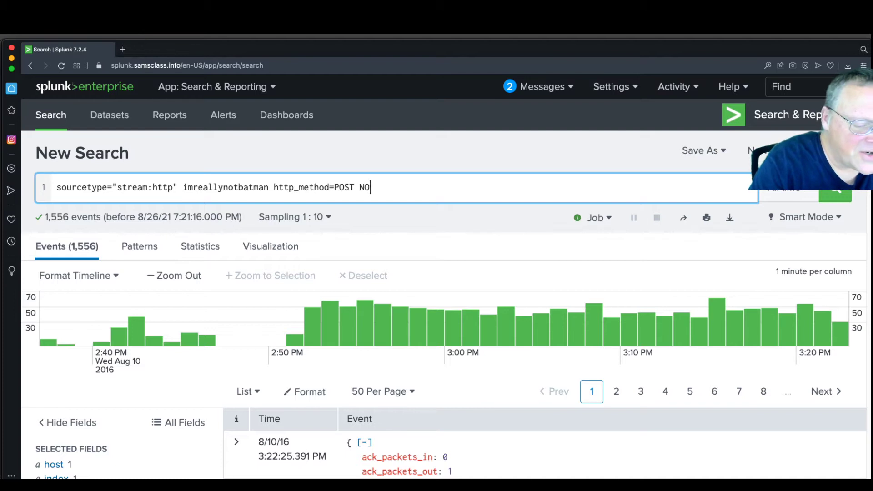
pyautogui.write('Y')
pyautogui.press('BackSpace')
pyautogui.press('BackSpace')
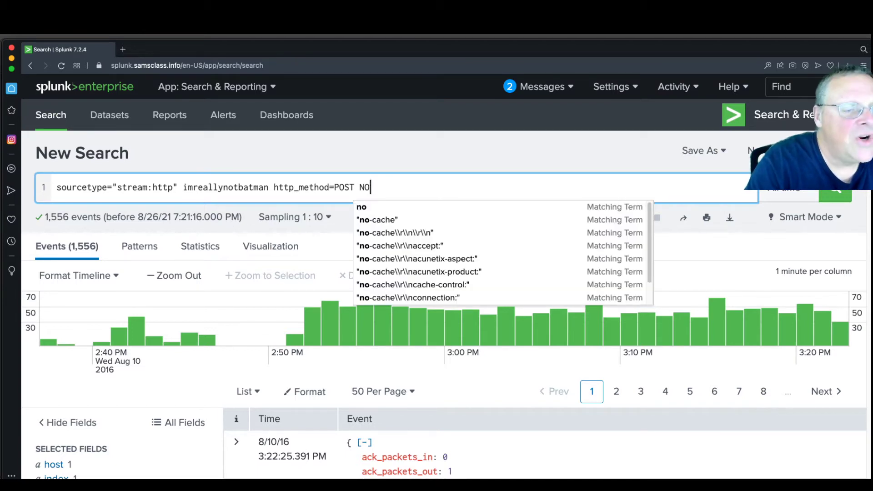
pyautogui.write('T Acunetix')
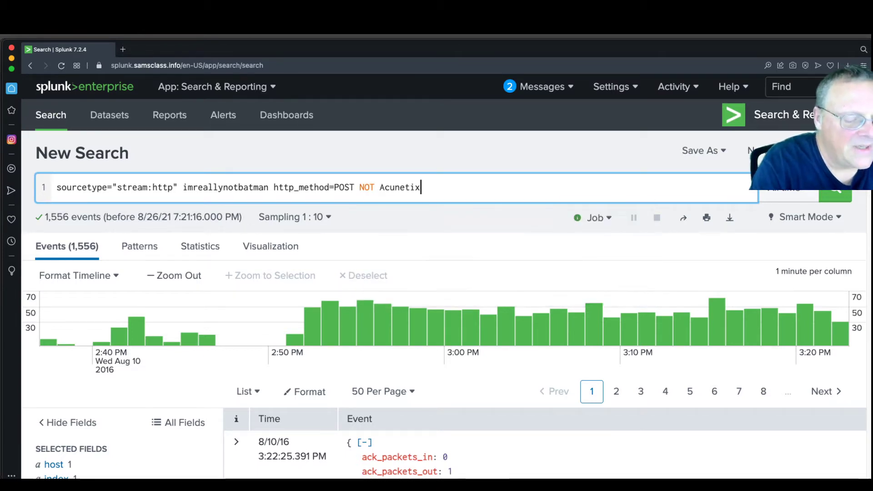
pyautogui.click(826, 194)
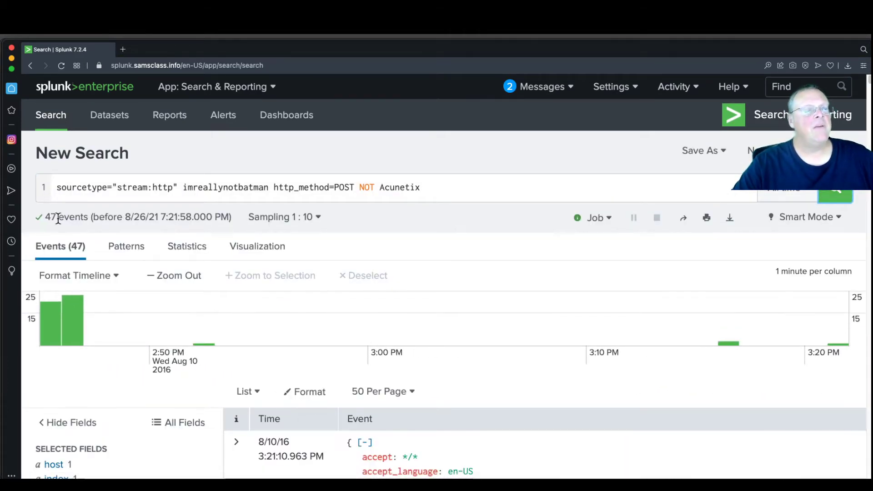
# - Turn off event sampling, then remove the imreallynotbatman term from the query and rerun the search
pyautogui.click(314, 220)
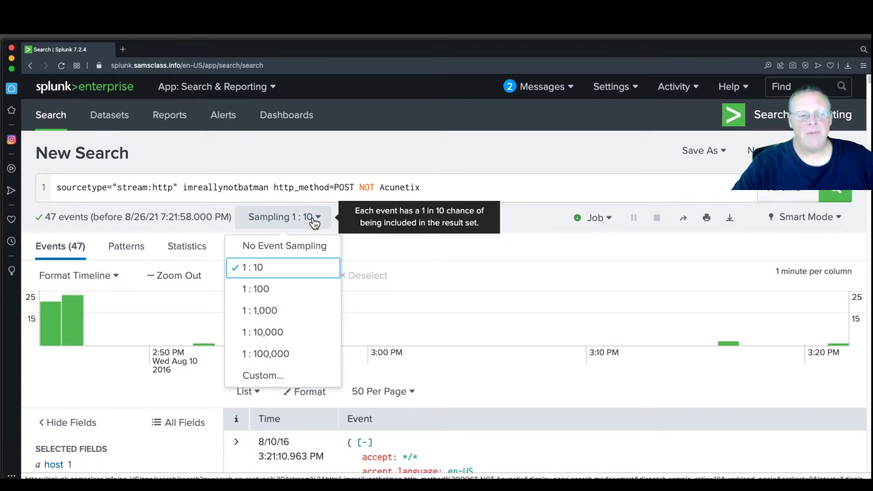
pyautogui.click(288, 246)
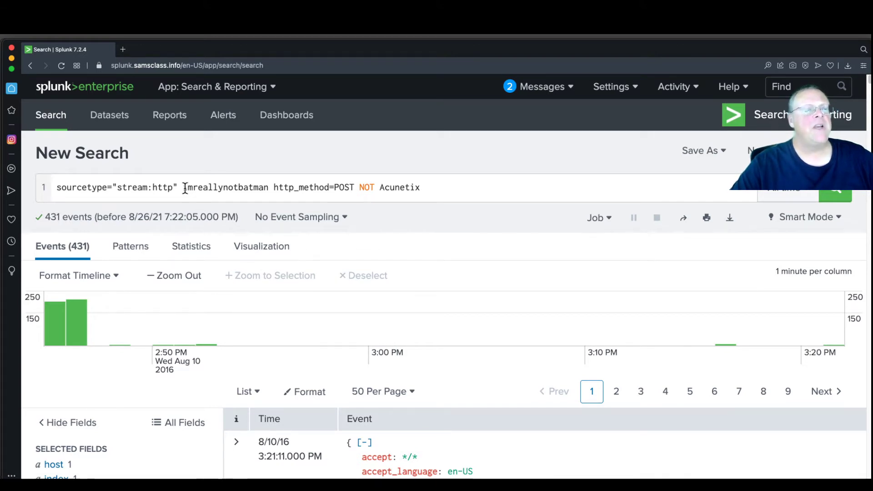
pyautogui.moveTo(232, 187); pyautogui.dragTo(274, 187)
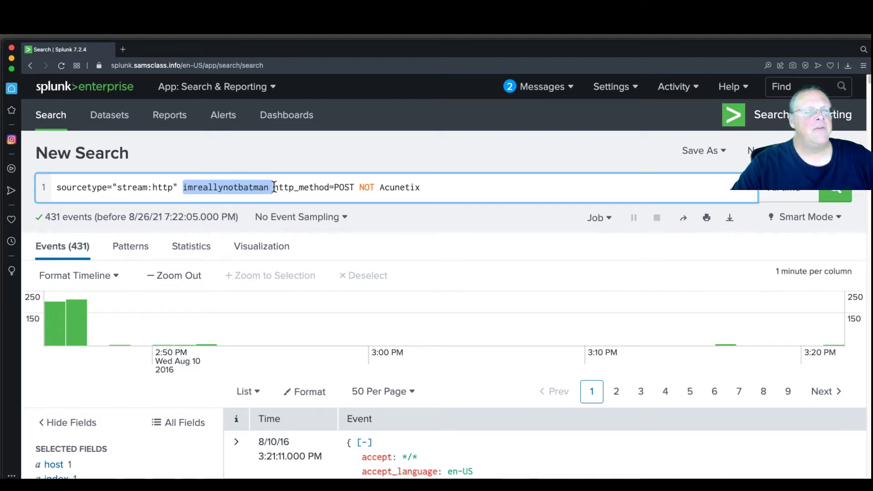
pyautogui.press('BackSpace')
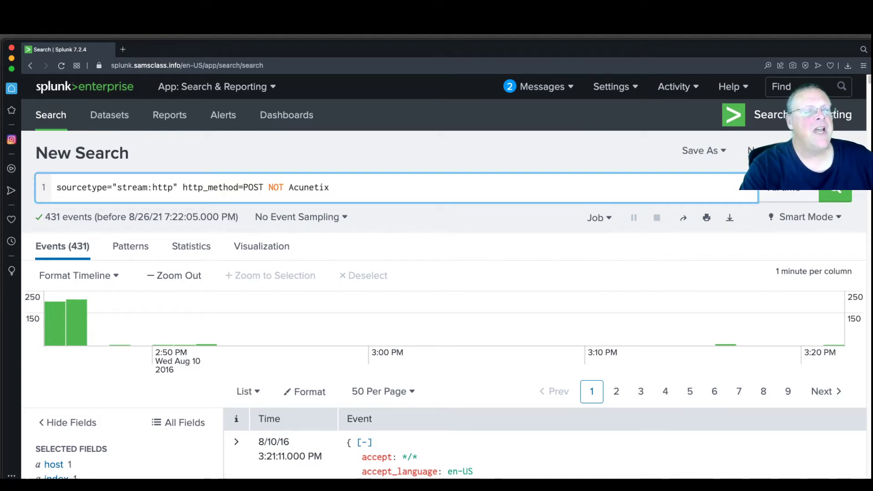
pyautogui.click(841, 194)
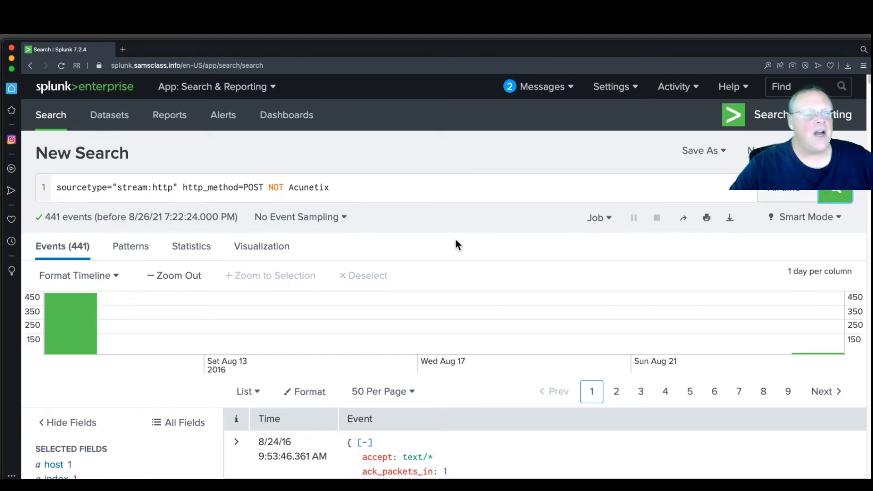
# - Review the top values of the form_data field and run its rare values report
pyautogui.scroll(-15, 449, 243)
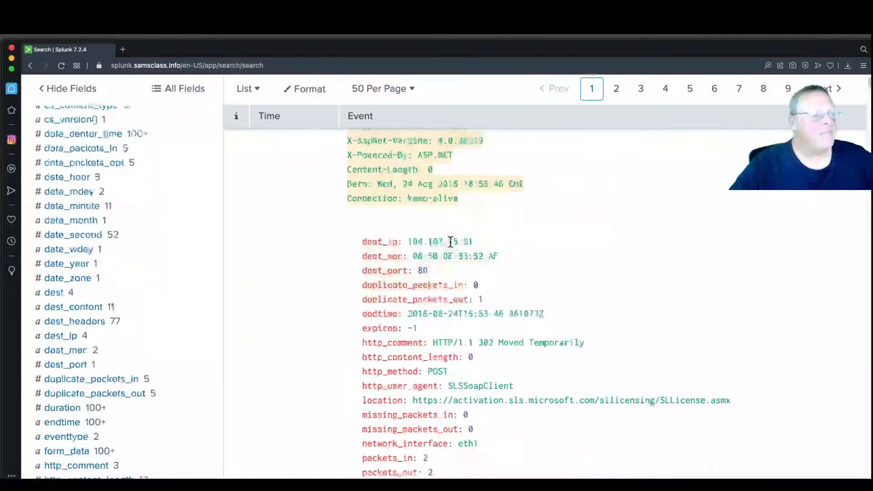
pyautogui.scroll(-4, 450, 245)
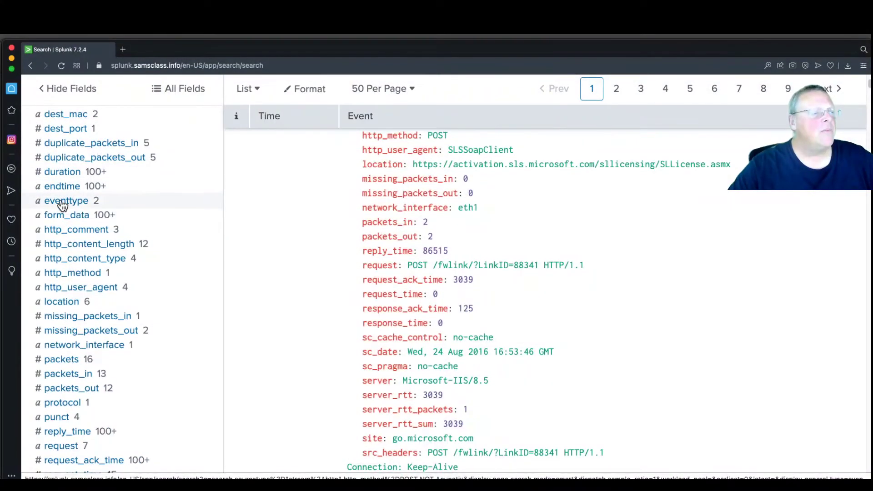
pyautogui.click(61, 219)
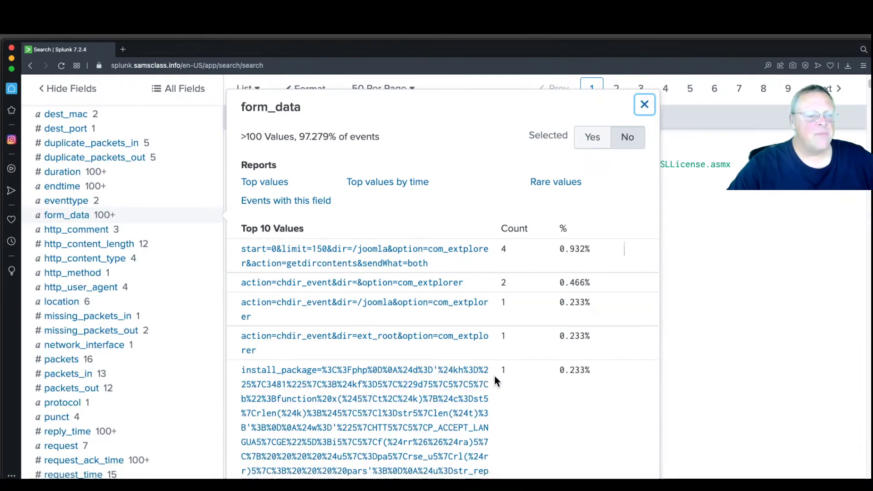
pyautogui.scroll(-10, 496, 373)
pyautogui.scroll(-10, 505, 367)
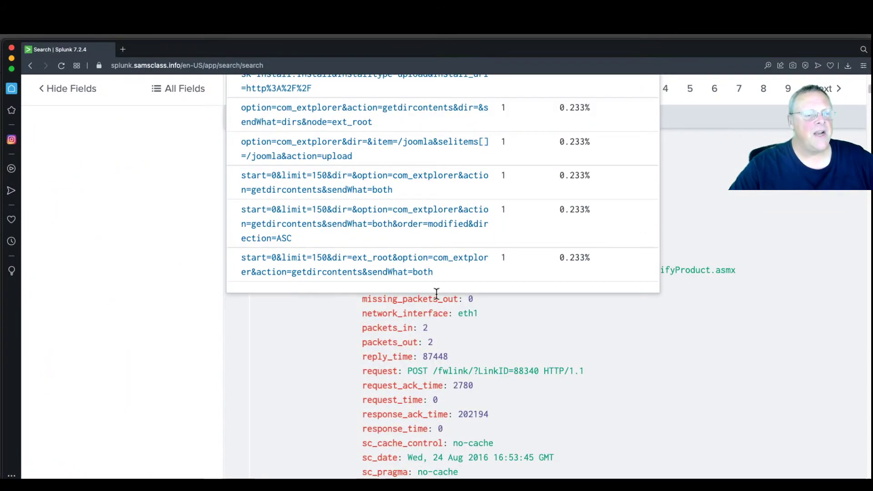
pyautogui.scroll(15, 438, 295)
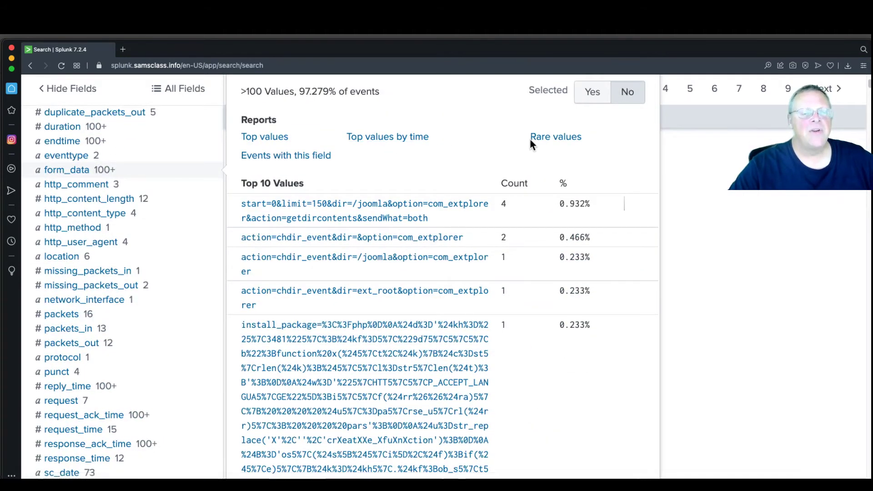
pyautogui.click(536, 139)
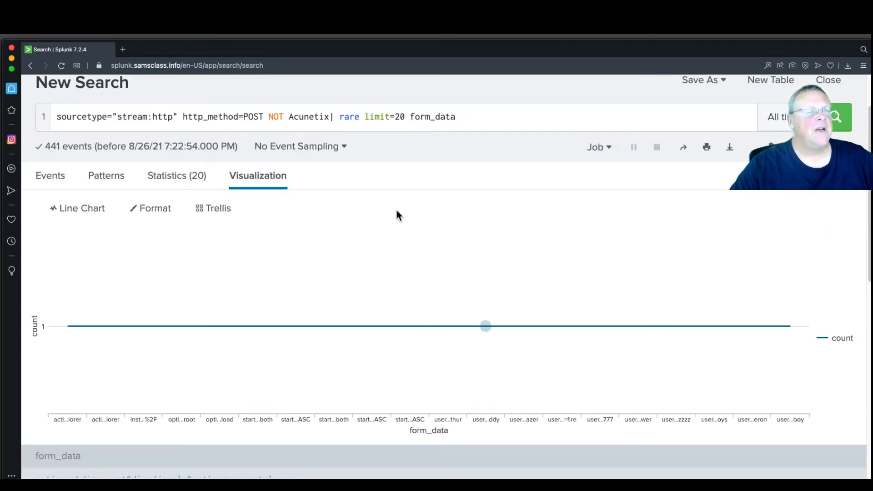
# - Show the rare form_data results as a statistics table and examine the submitted login entries
pyautogui.moveTo(496, 336)
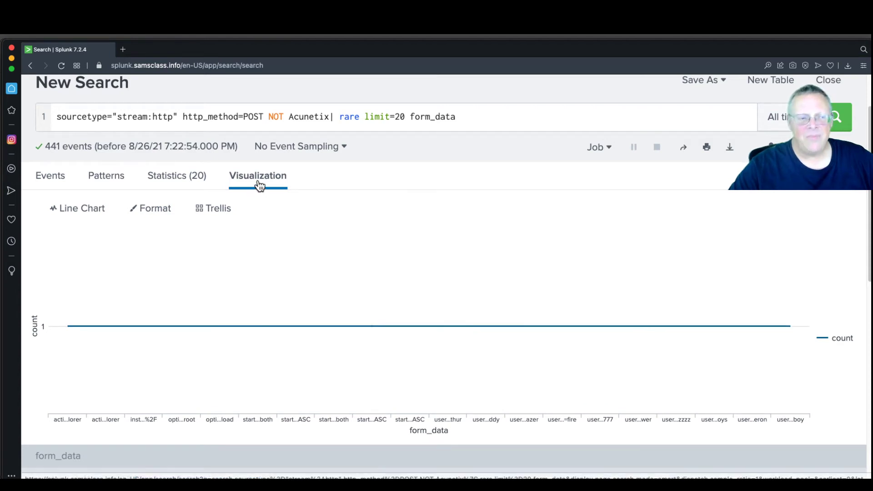
pyautogui.click(176, 179)
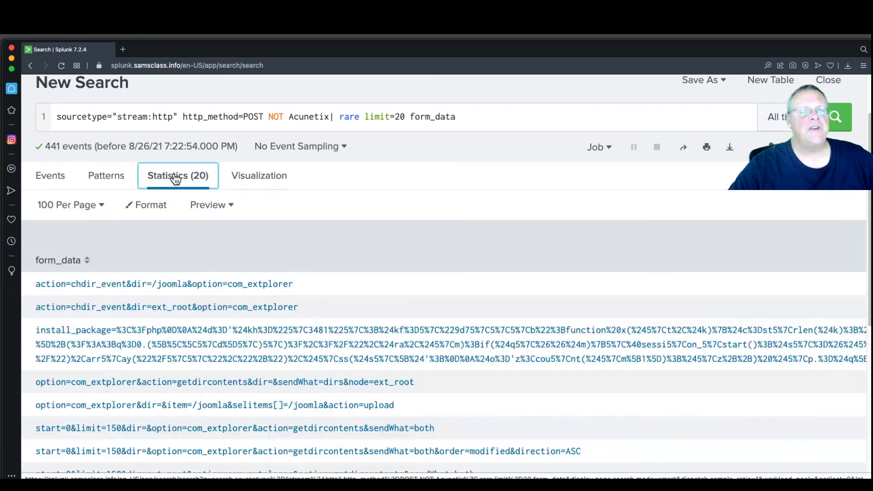
pyautogui.scroll(-5, 518, 391)
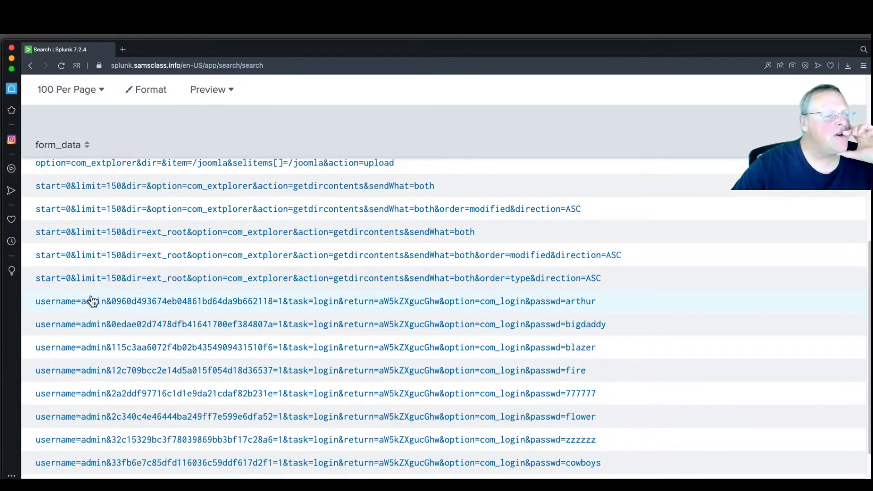
pyautogui.scroll(-2, 589, 405)
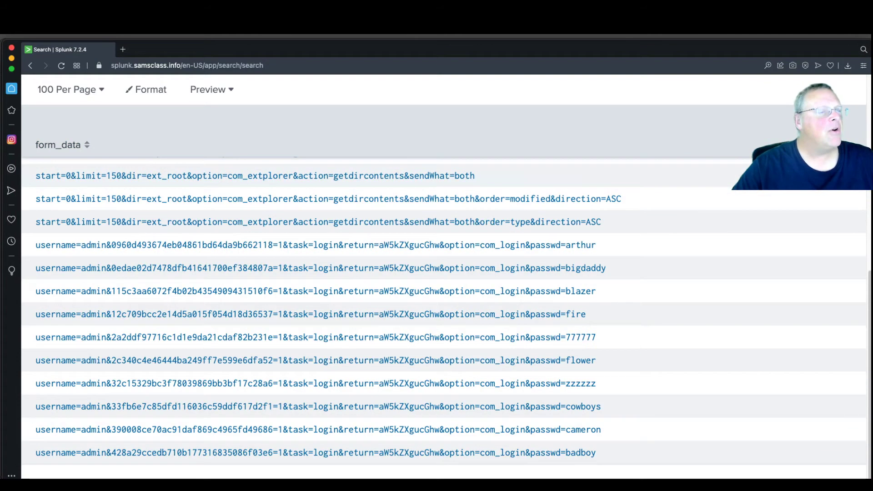
# - Replace the rare clause after the pipe with "table _time, form_data" and run the search
pyautogui.scroll(5, 152, 190)
pyautogui.click(478, 189)
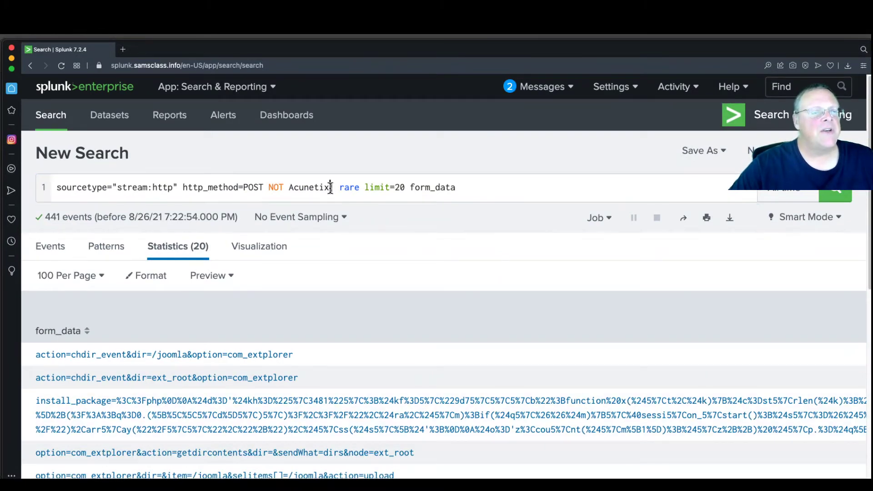
pyautogui.moveTo(339, 187); pyautogui.dragTo(482, 187)
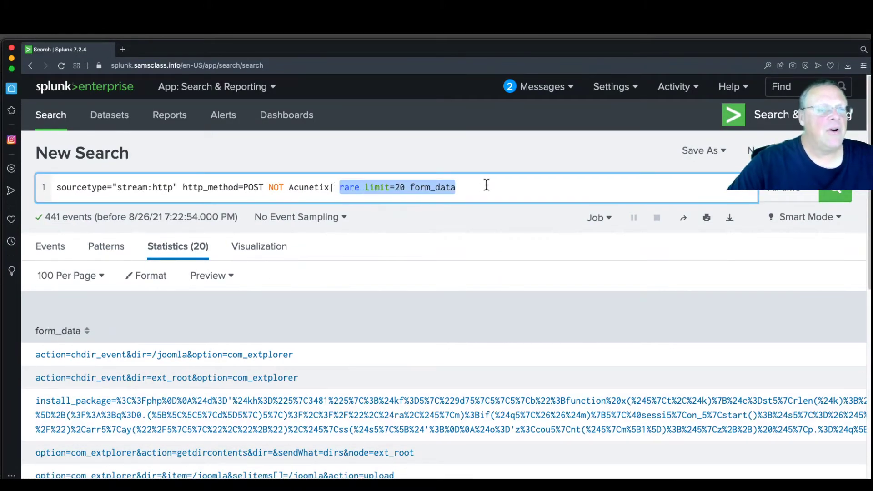
pyautogui.write('table ')
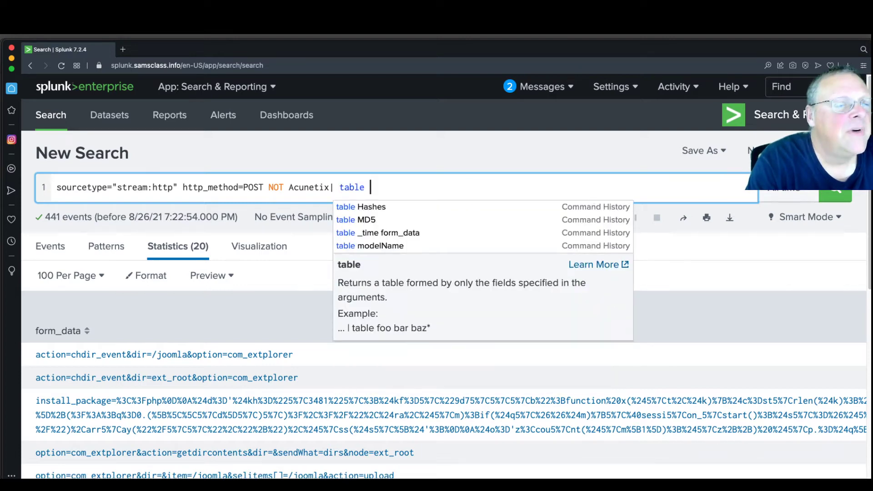
pyautogui.write('_time, ')
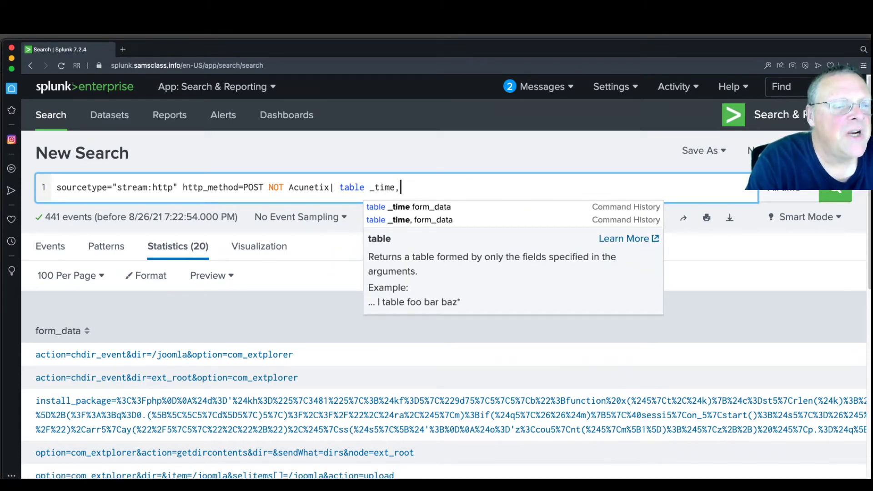
pyautogui.write('form_data')
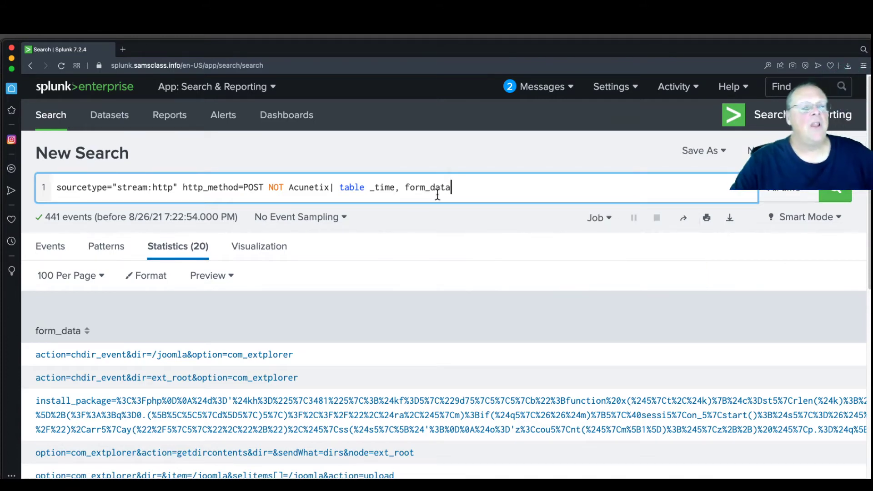
pyautogui.click(836, 195)
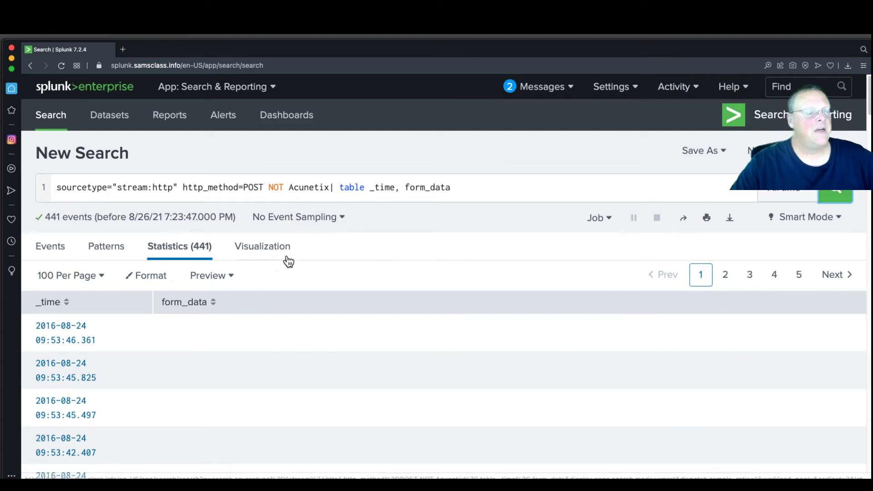
# - Sort the results table by _time in ascending order and examine the login attempts on the first page
pyautogui.scroll(-1, 298, 254)
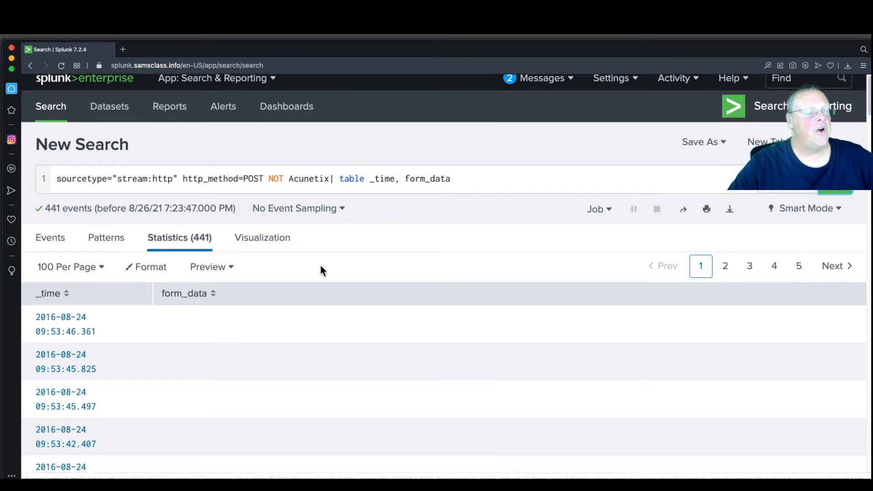
pyautogui.scroll(-5, 373, 291)
pyautogui.scroll(1, 349, 272)
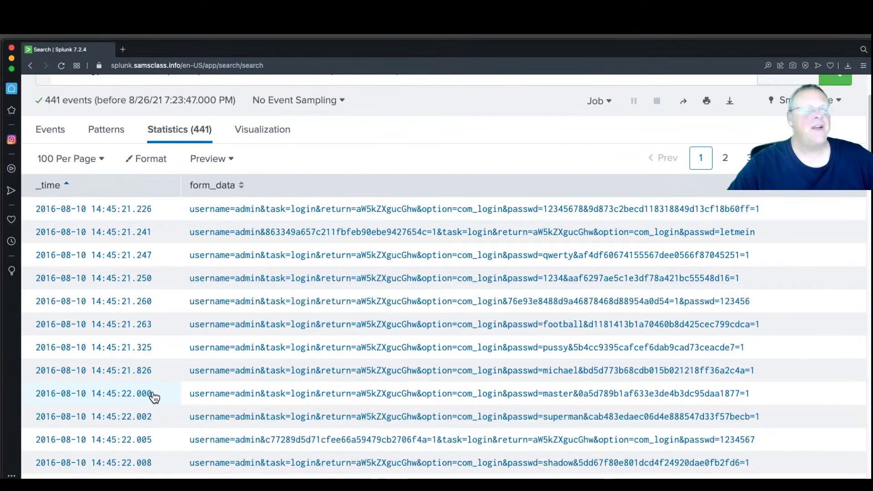
pyautogui.scroll(-3, 160, 394)
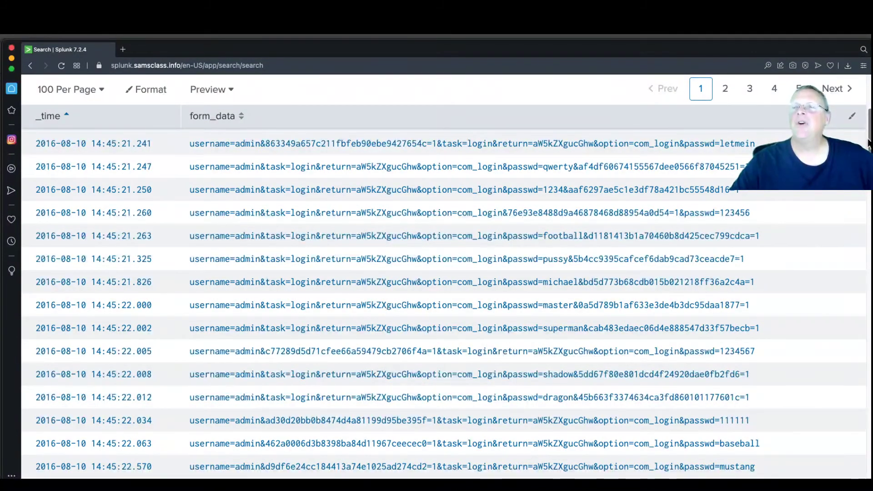
pyautogui.moveTo(869, 141); pyautogui.dragTo(870, 146)
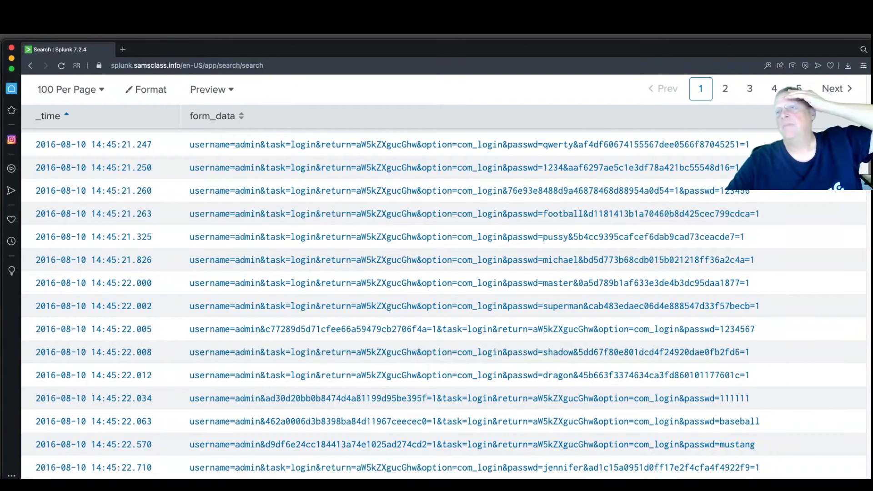
pyautogui.moveTo(870, 146); pyautogui.dragTo(868, 145)
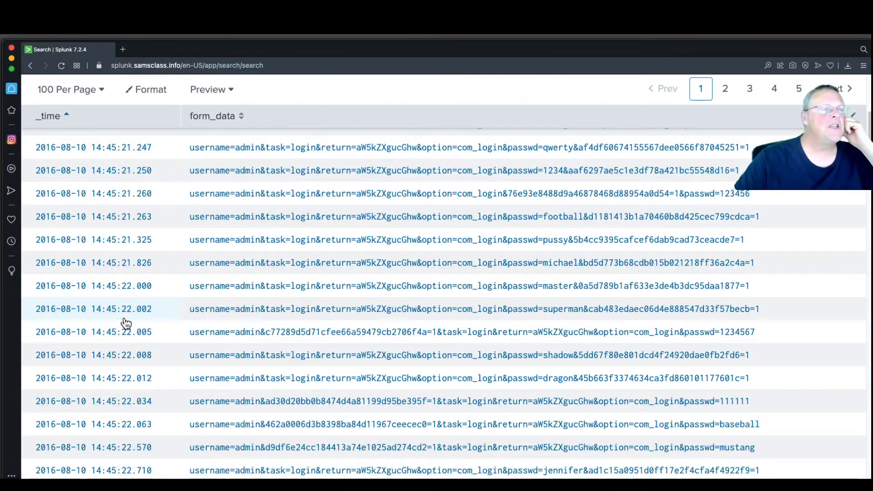
pyautogui.scroll(3, 153, 209)
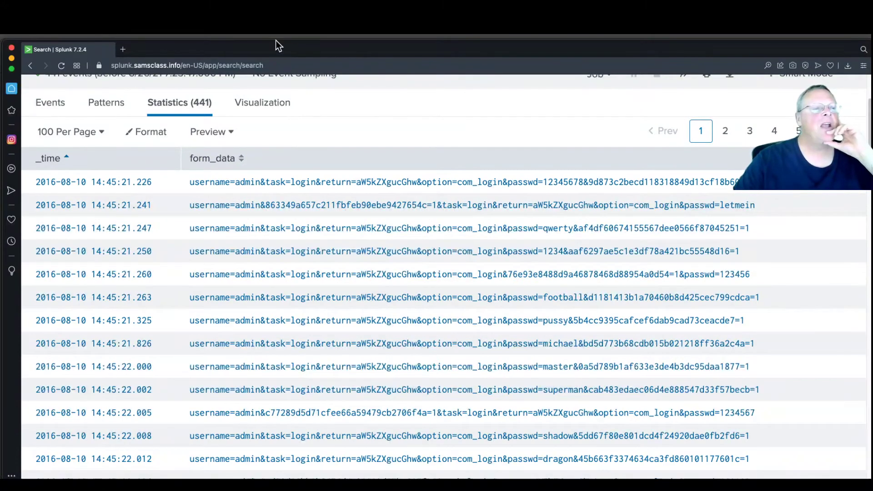
pyautogui.moveTo(266, 48); pyautogui.dragTo(310, 43)
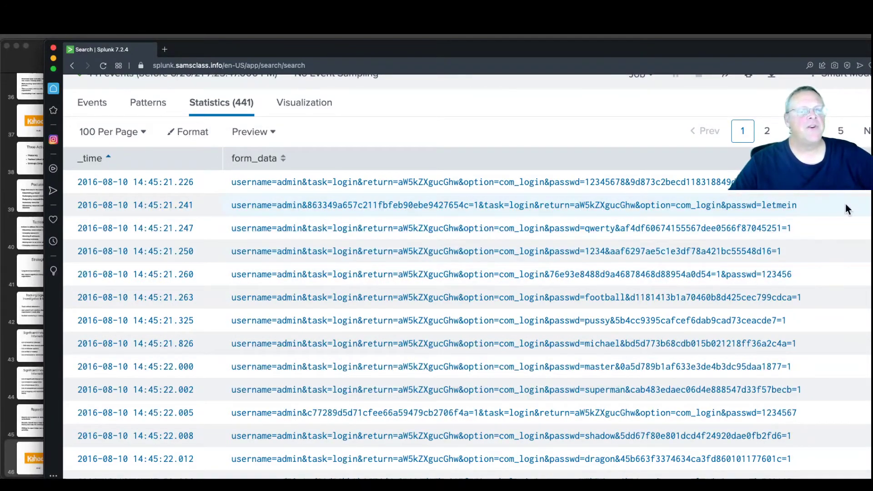
pyautogui.scroll(-20, 455, 273)
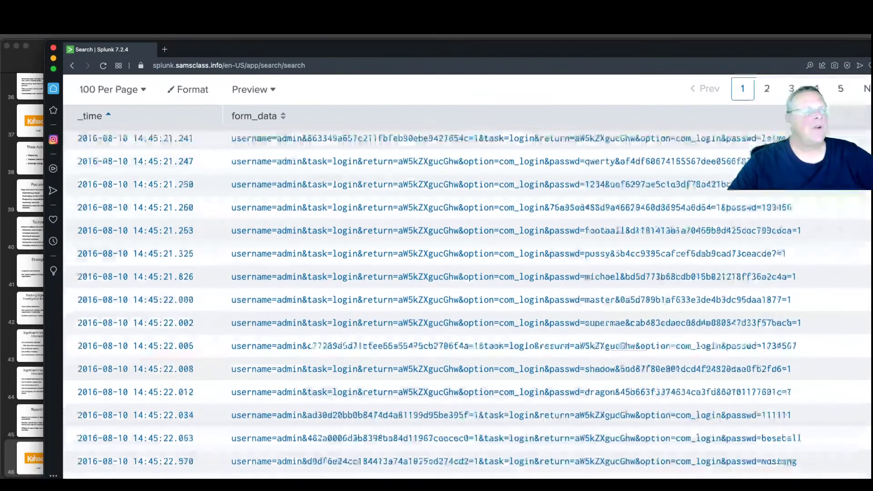
pyautogui.scroll(-5, 252, 467)
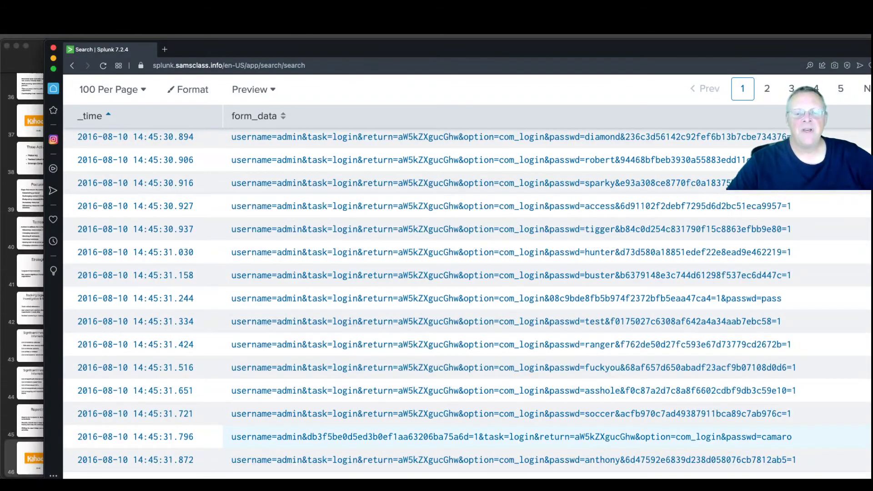
pyautogui.scroll(15, 467, 278)
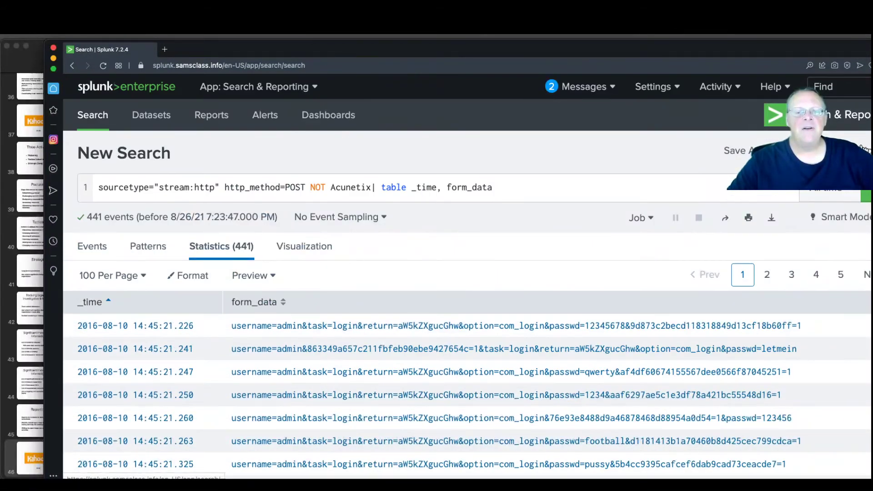
# - Open page 5 of the results and examine the final login attempts and the form data submitted after them
pyautogui.click(840, 275)
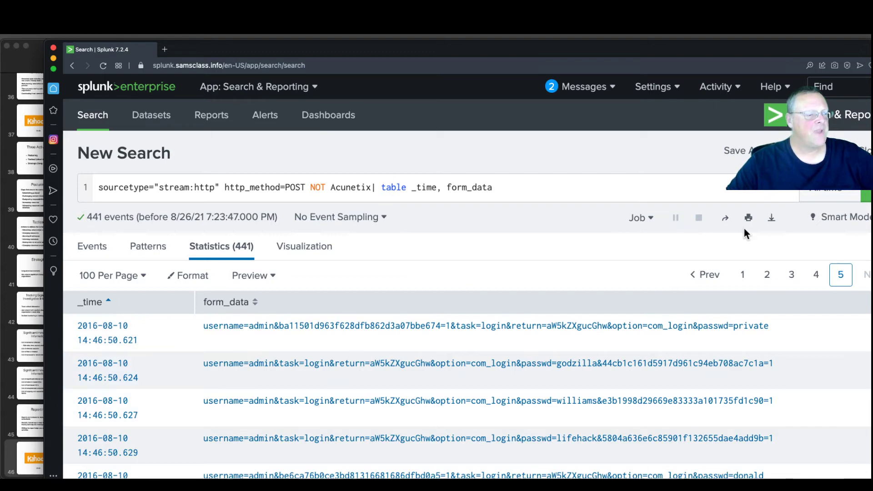
pyautogui.scroll(-5, 660, 265)
pyautogui.scroll(-11, 869, 299)
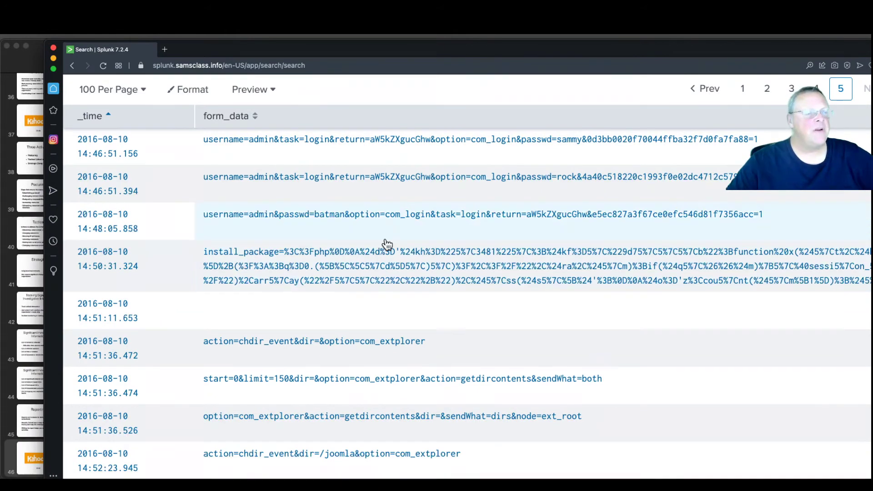
pyautogui.scroll(3, 384, 246)
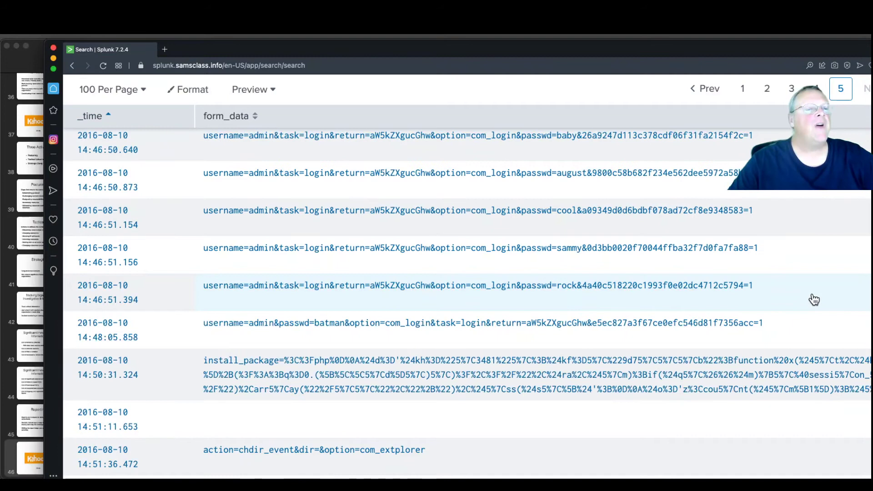
# - Remove the "| table _time, form_data" clause from the query and rerun the search
pyautogui.scroll(5, 596, 189)
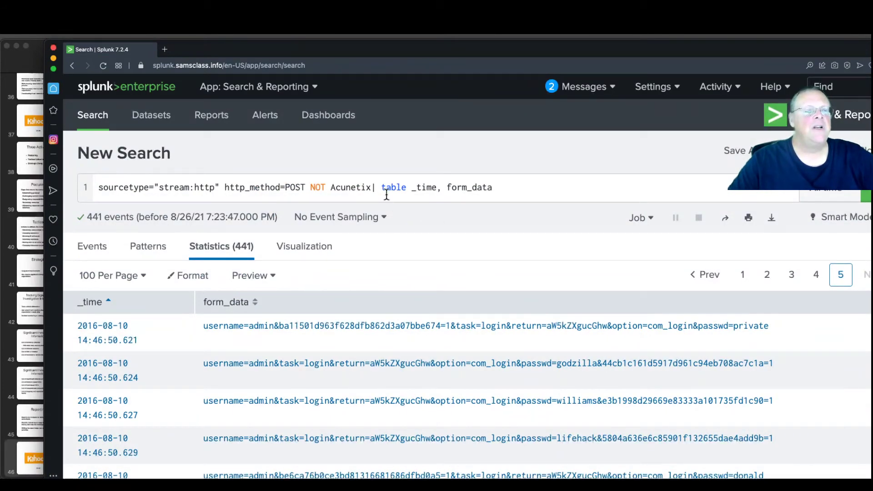
pyautogui.moveTo(372, 187); pyautogui.dragTo(527, 184)
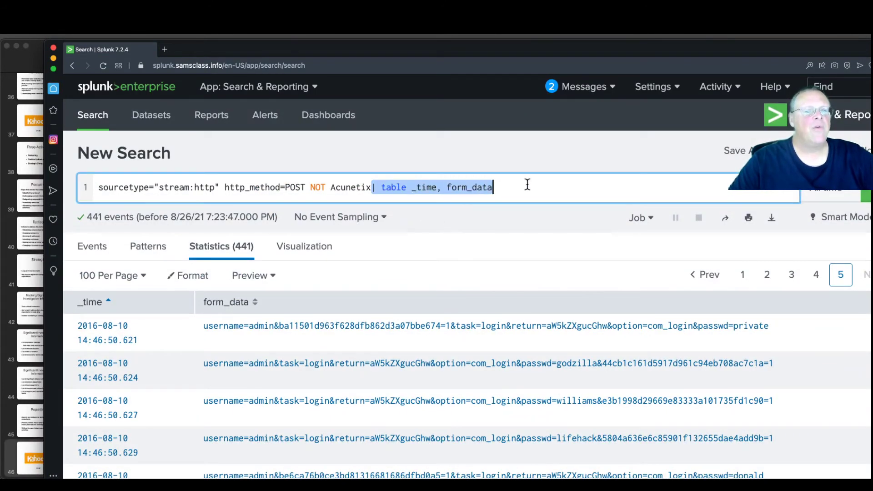
pyautogui.press('BackSpace')
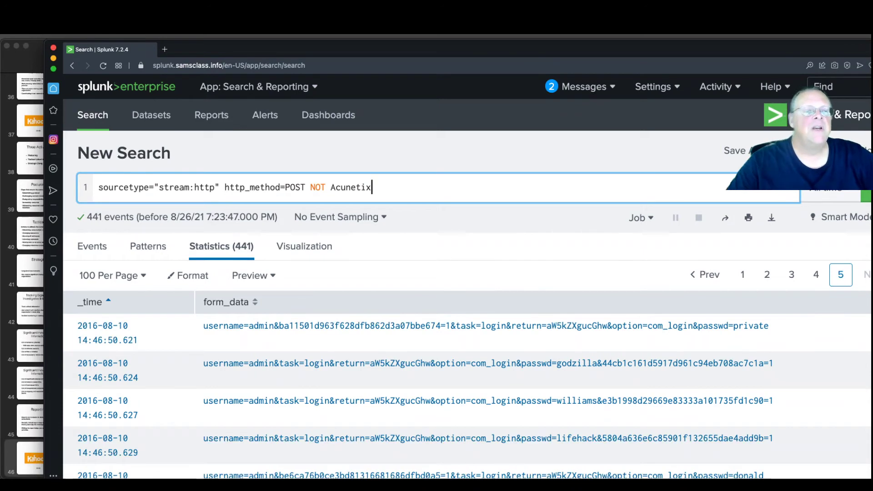
pyautogui.press('Return')
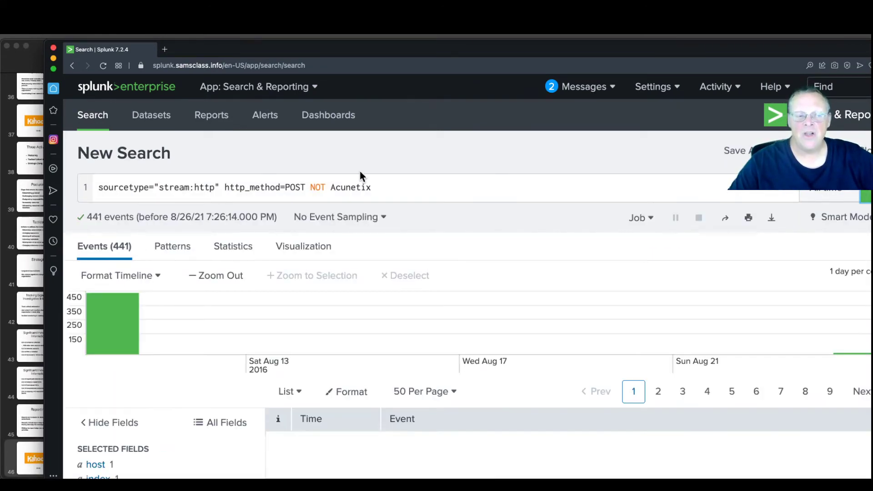
# - Review the http_user_agent field's values and filter the search to the "Mozilla/5.0 (Windows NT 6.1; WOW64; Trident/7.0; rv:11.0) like Gecko" agent
pyautogui.scroll(-15, 150, 287)
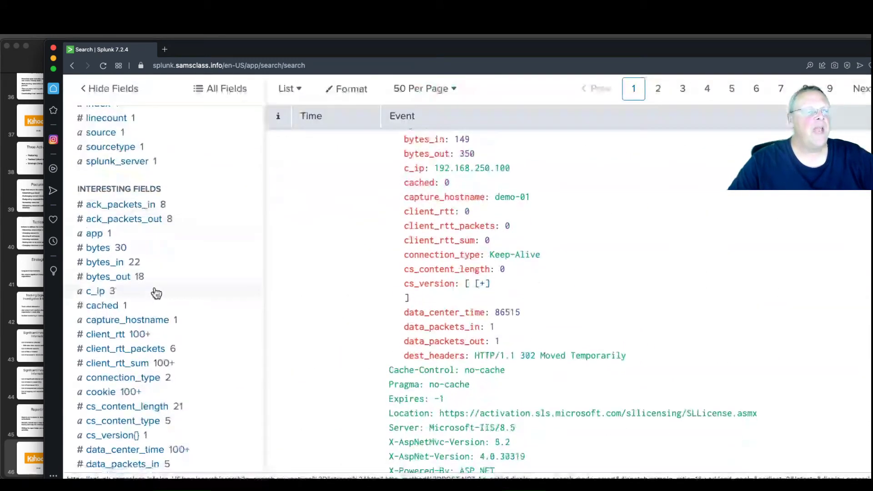
pyautogui.scroll(-8, 156, 293)
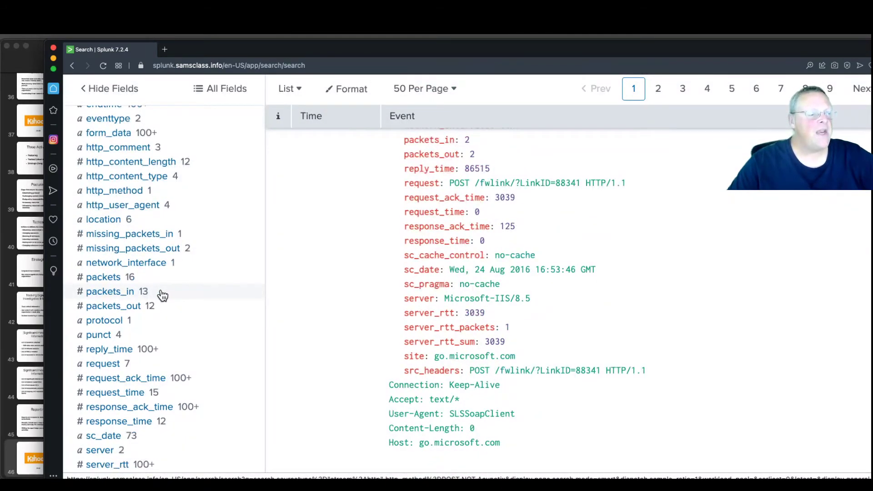
pyautogui.click(137, 211)
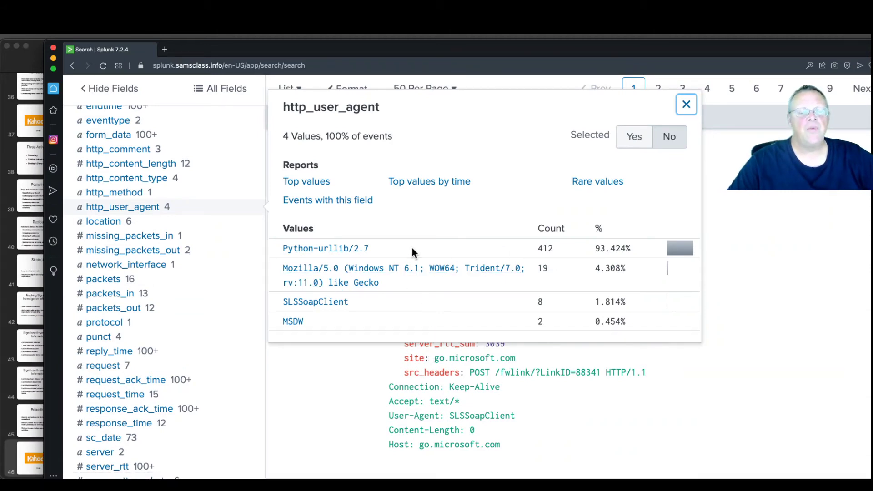
pyautogui.moveTo(375, 248); pyautogui.dragTo(282, 249)
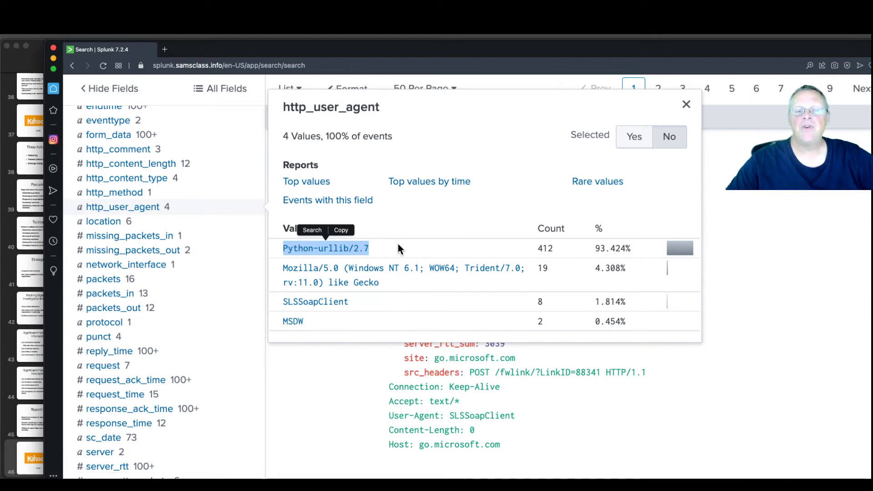
pyautogui.click(368, 339)
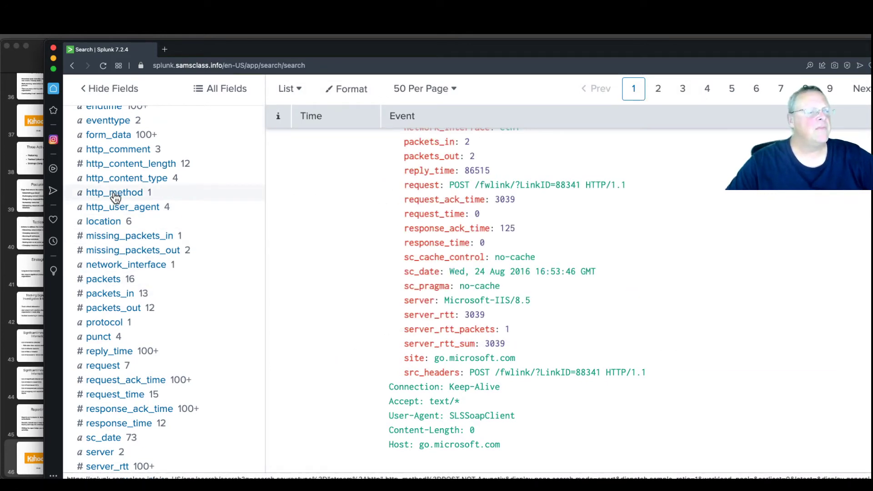
pyautogui.click(113, 207)
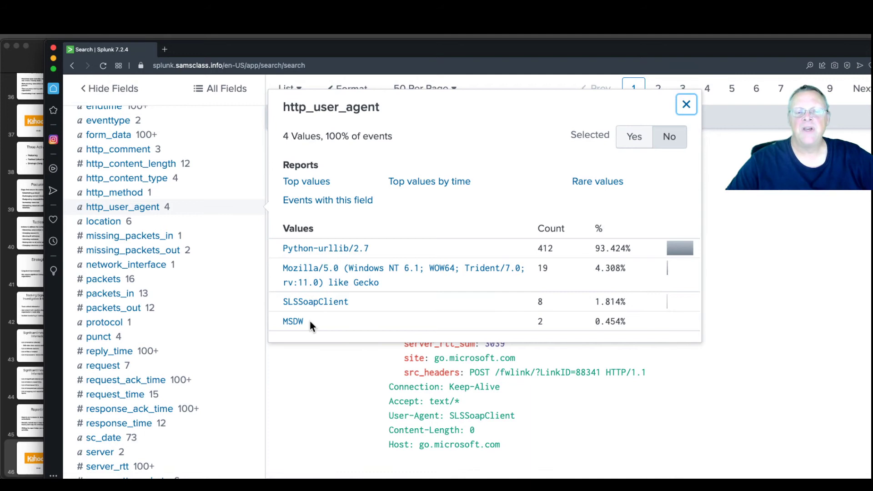
pyautogui.click(354, 271)
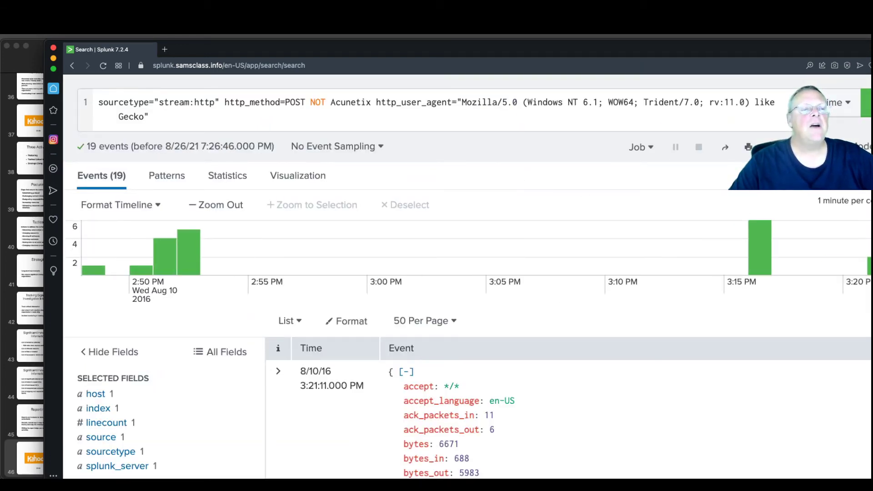
# - Append "| table _time, form_data" to the filtered query and run the search
pyautogui.click(345, 120)
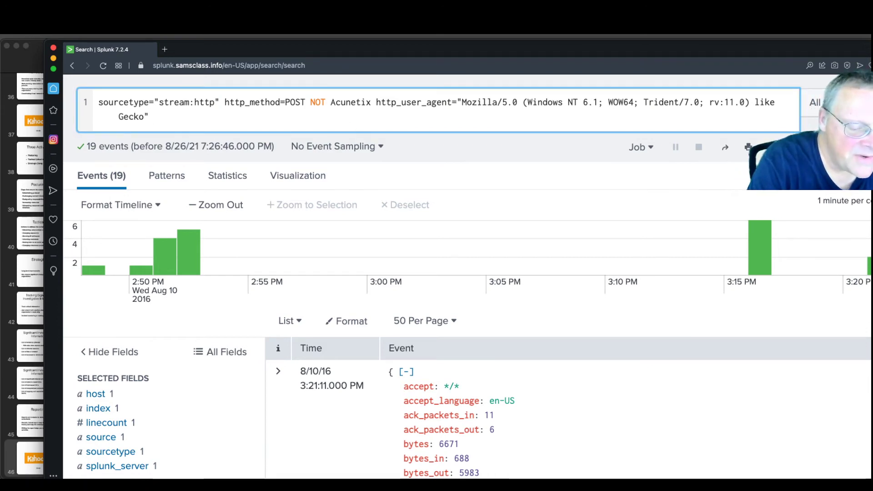
pyautogui.write('| tab')
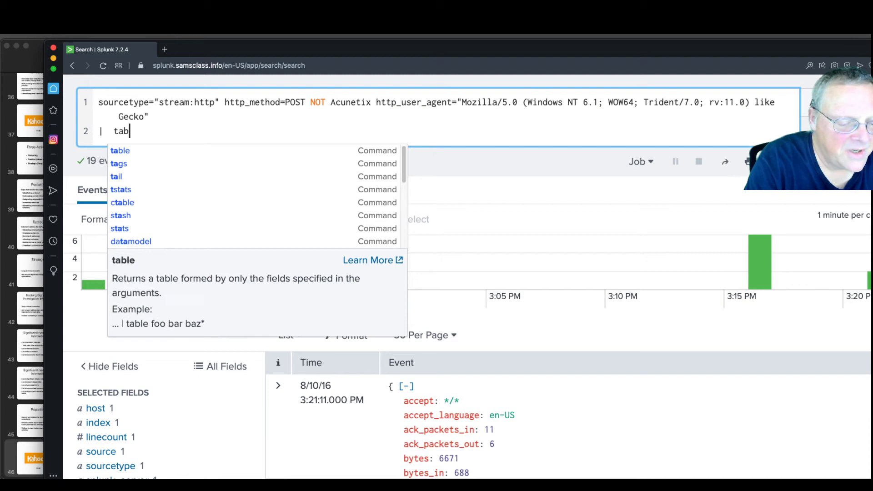
pyautogui.write('le ')
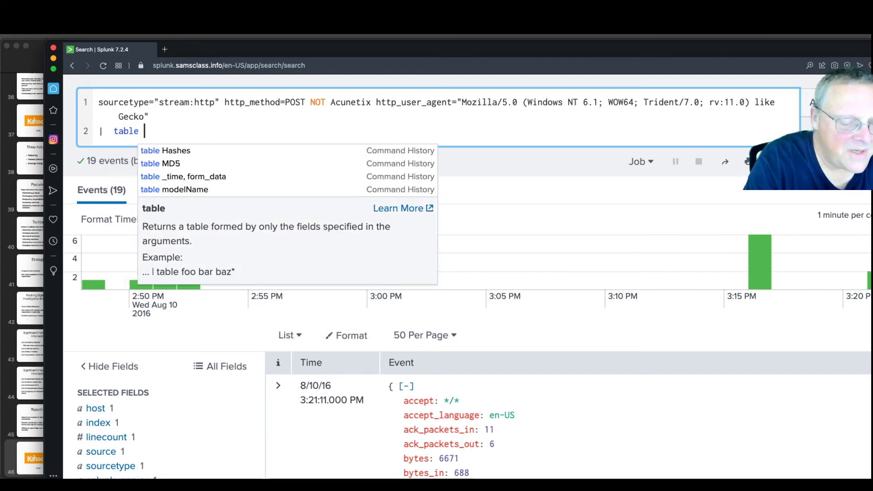
pyautogui.write('_time,')
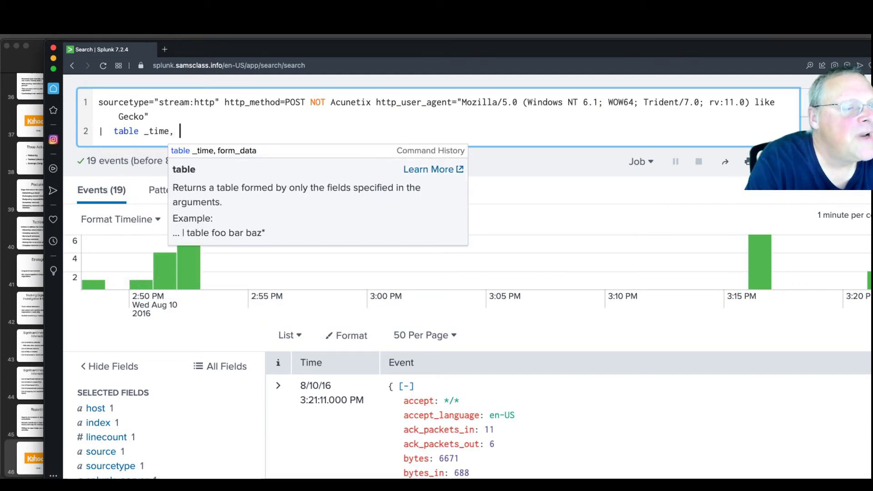
pyautogui.write(' form_data')
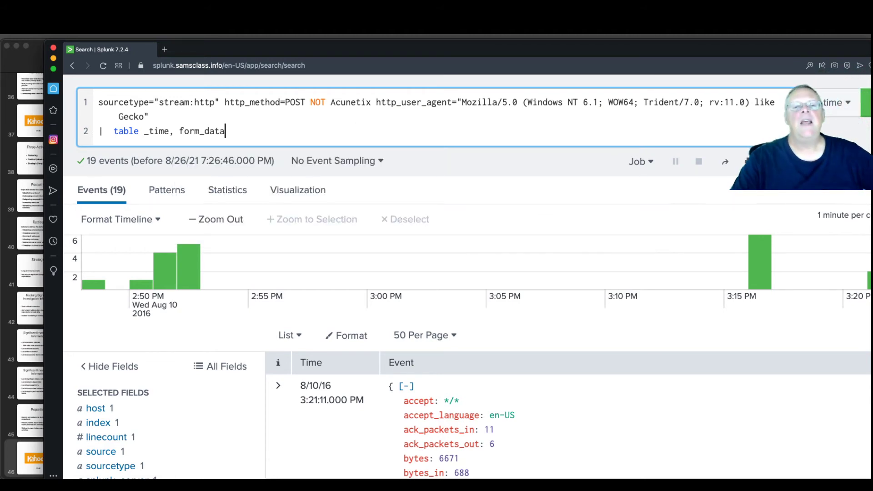
pyautogui.press('Return')
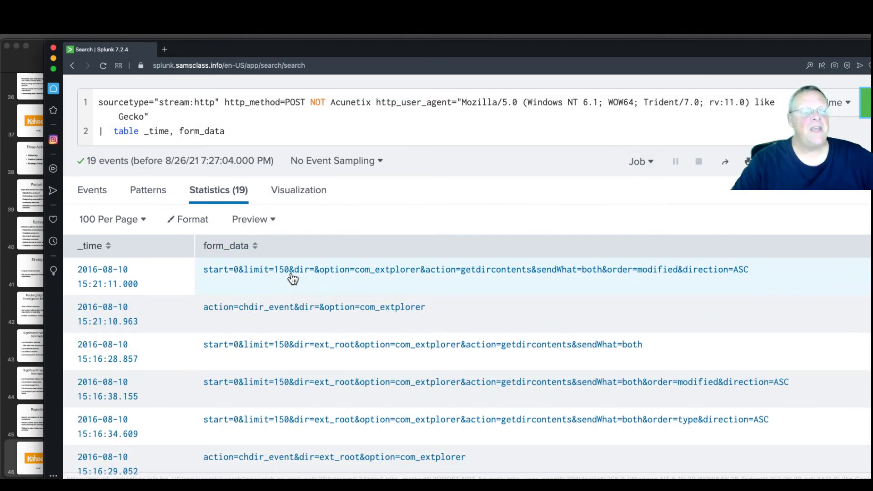
# - Sort the Mozilla results by _time in ascending order and examine the sequence of submitted form data
pyautogui.click(109, 247)
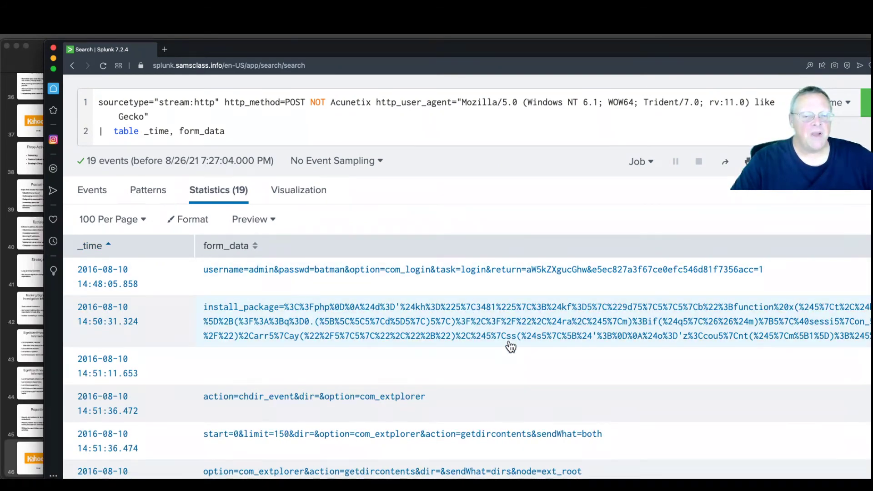
pyautogui.scroll(-5, 478, 370)
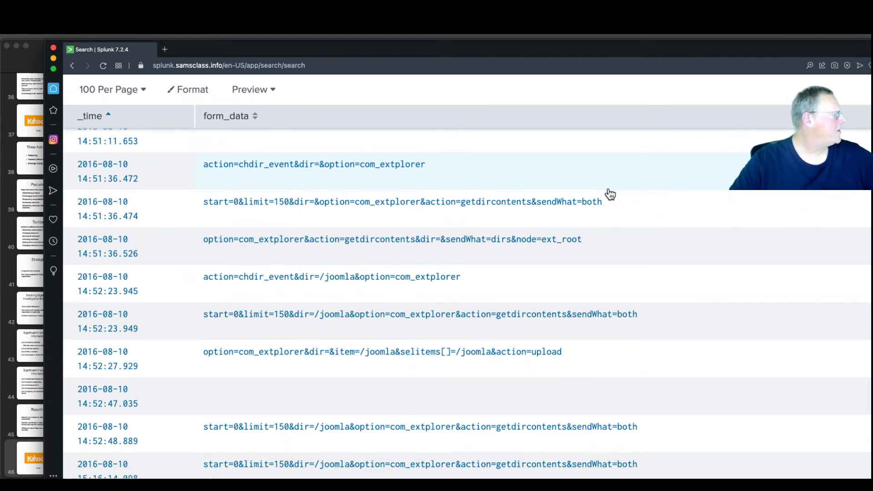
pyautogui.scroll(-6, 455, 295)
pyautogui.scroll(8, 455, 296)
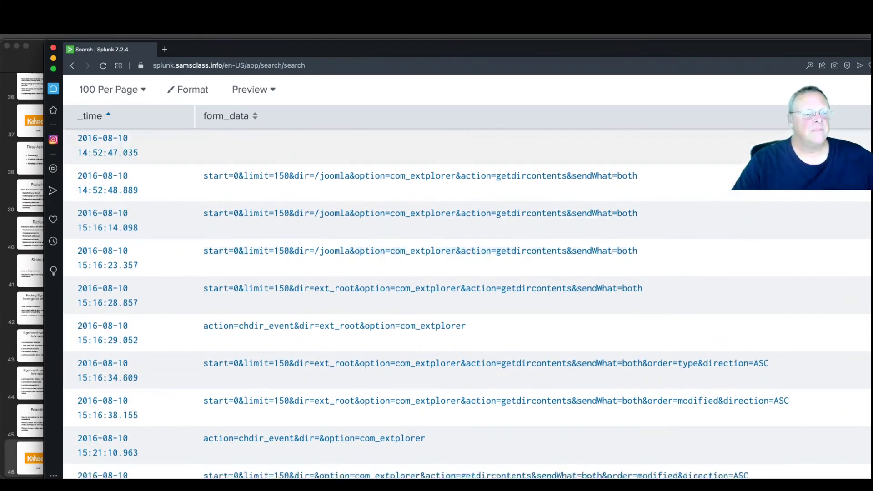
pyautogui.scroll(4, 455, 295)
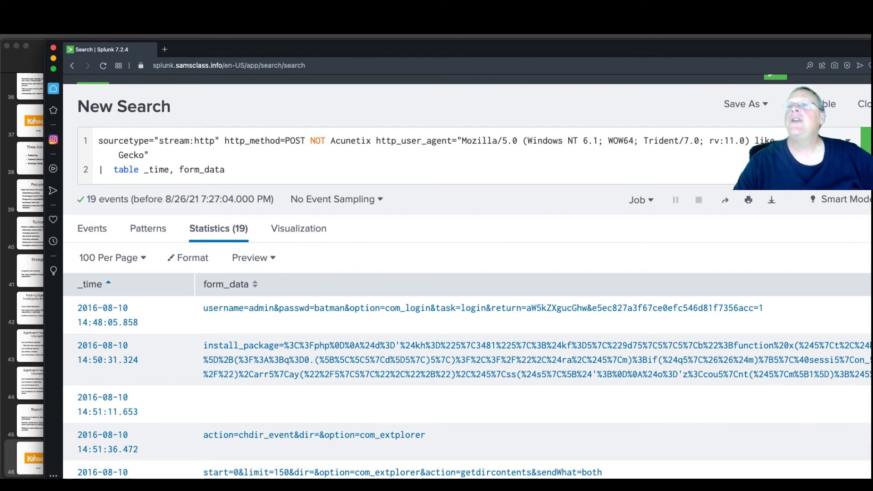
pyautogui.moveTo(317, 50); pyautogui.dragTo(275, 54)
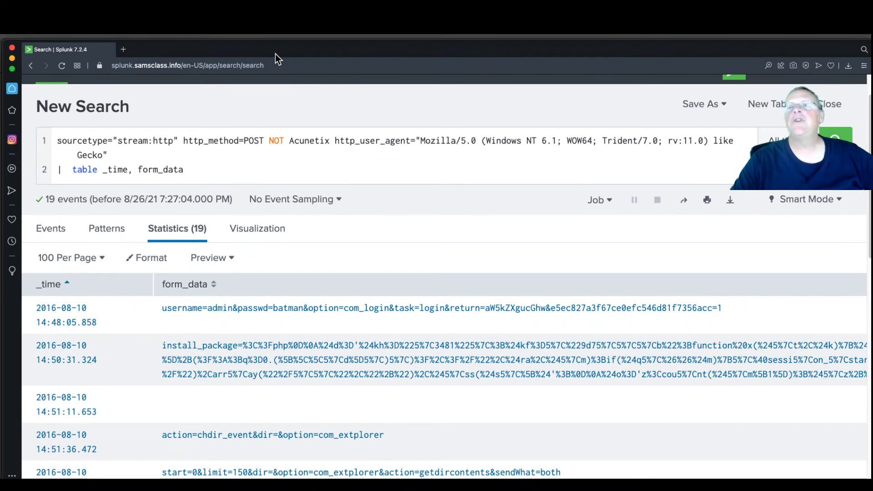